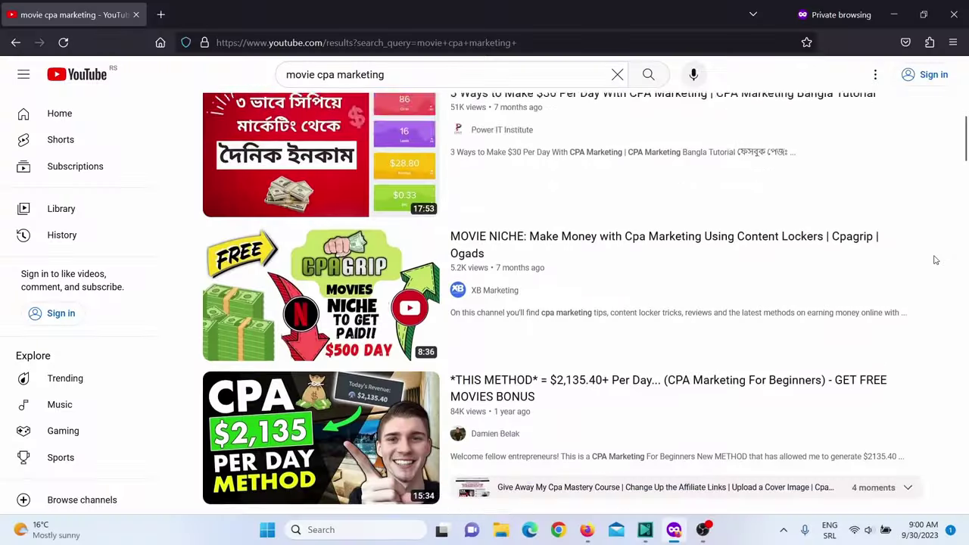
- Start a new CPAGrip URL locker and review its terms and Editor form
scroll(935, 260, down, 3)
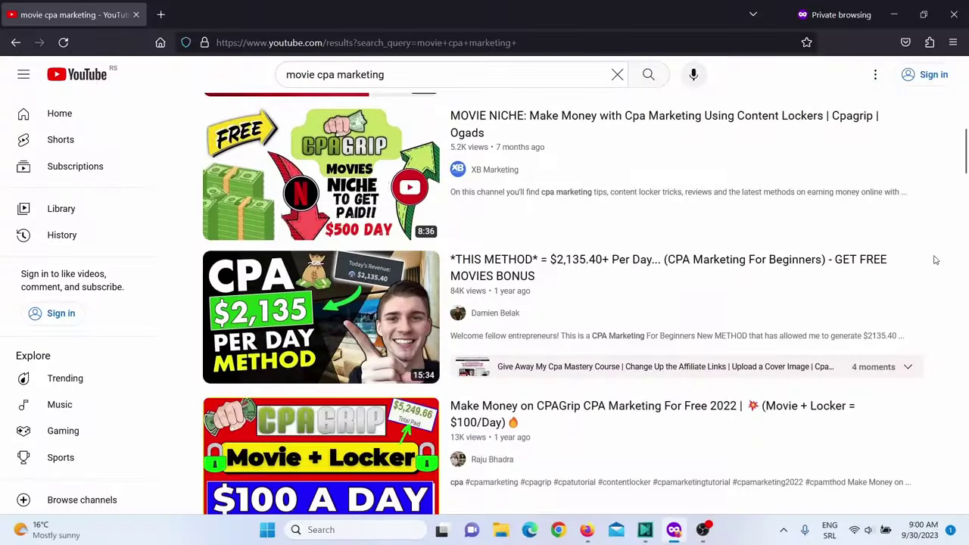
scroll(936, 260, down, 6)
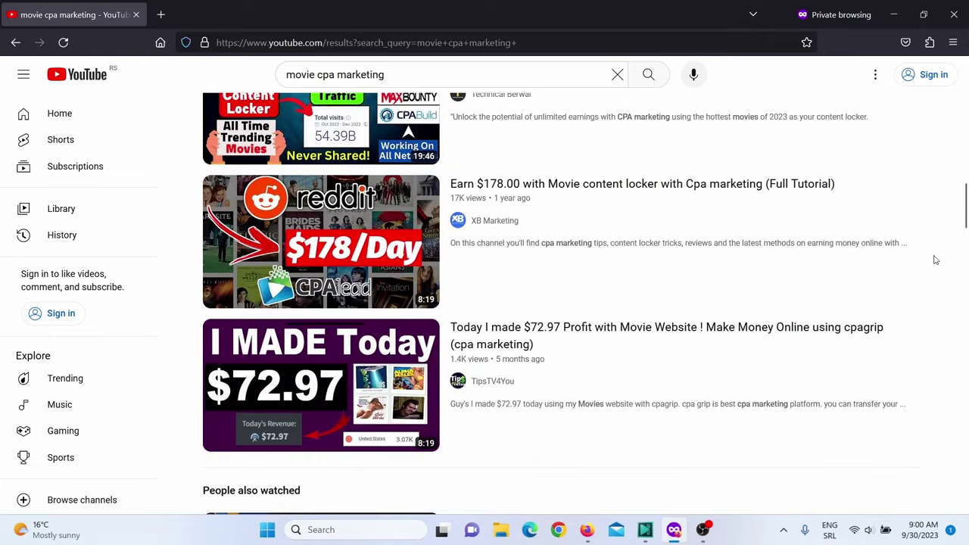
scroll(935, 259, down, 6)
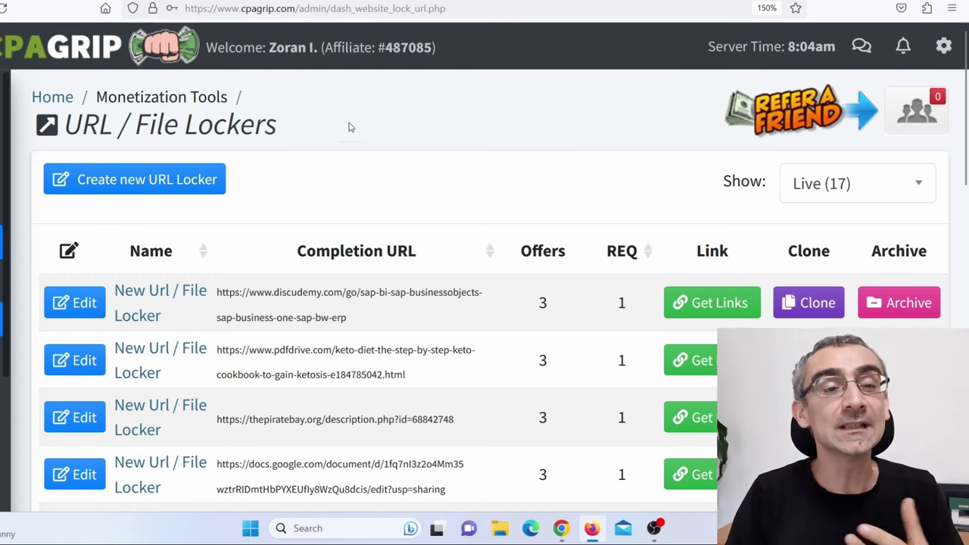
click(161, 185)
scroll(144, 295, down, 5)
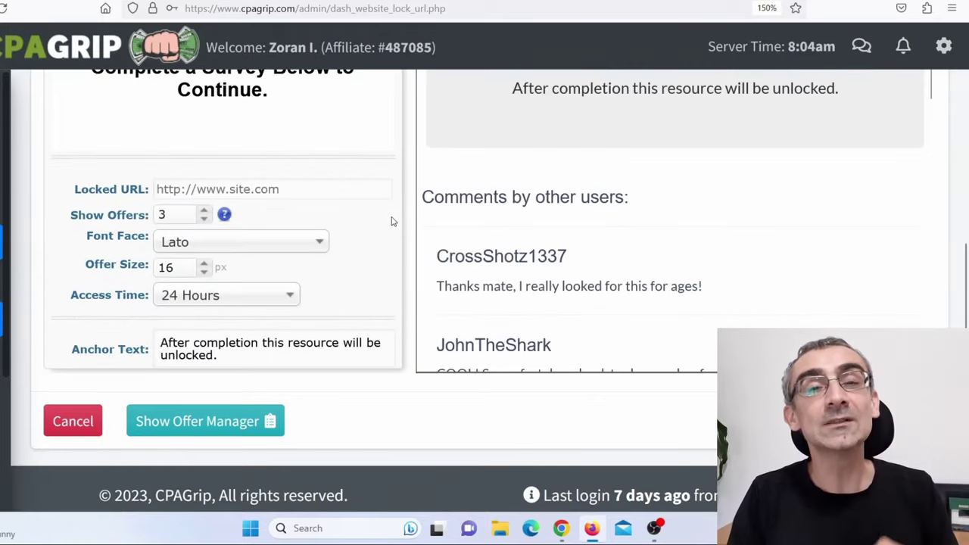
scroll(300, 264, up, 5)
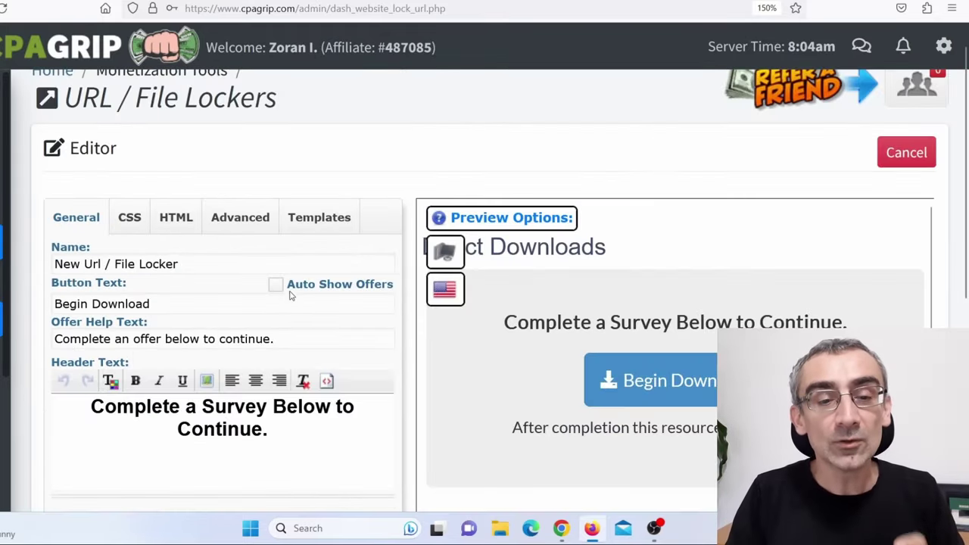
scroll(275, 325, down, 5)
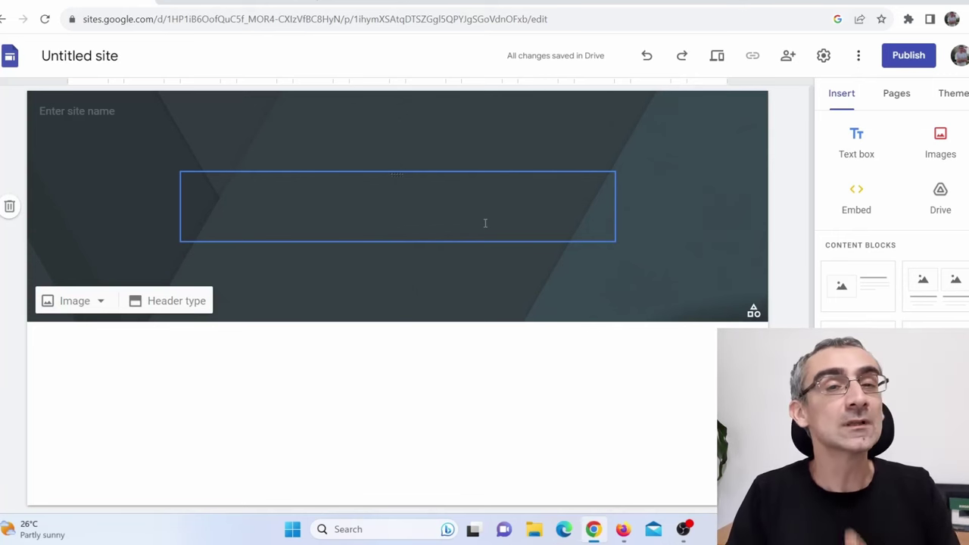
- Enter 'Watch full movies' as the header title and set it to 48 pt
click(424, 221)
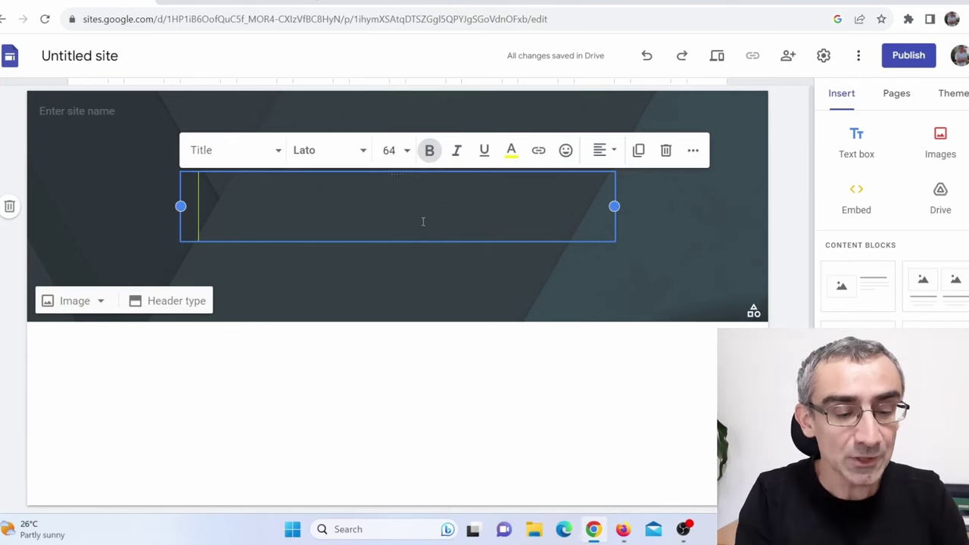
text(Watch f)
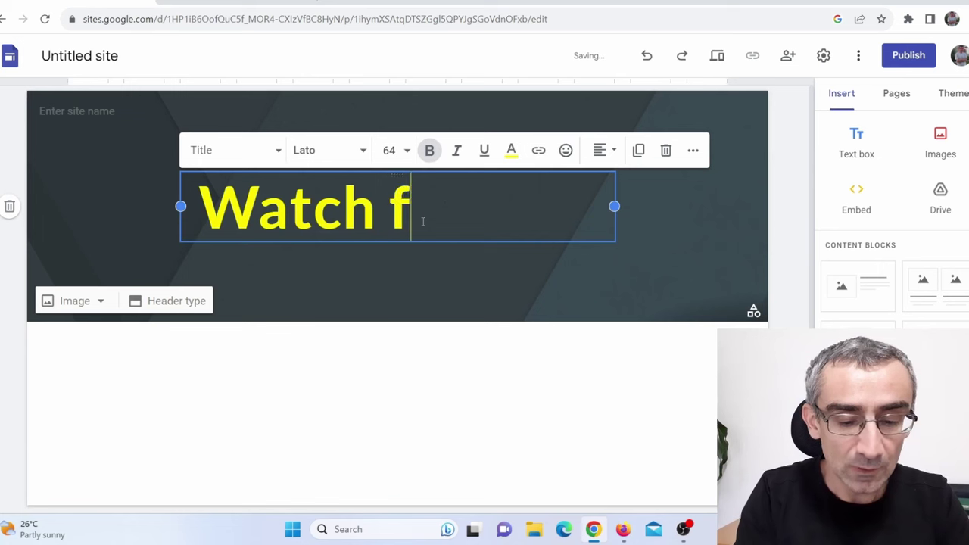
text(ull movies)
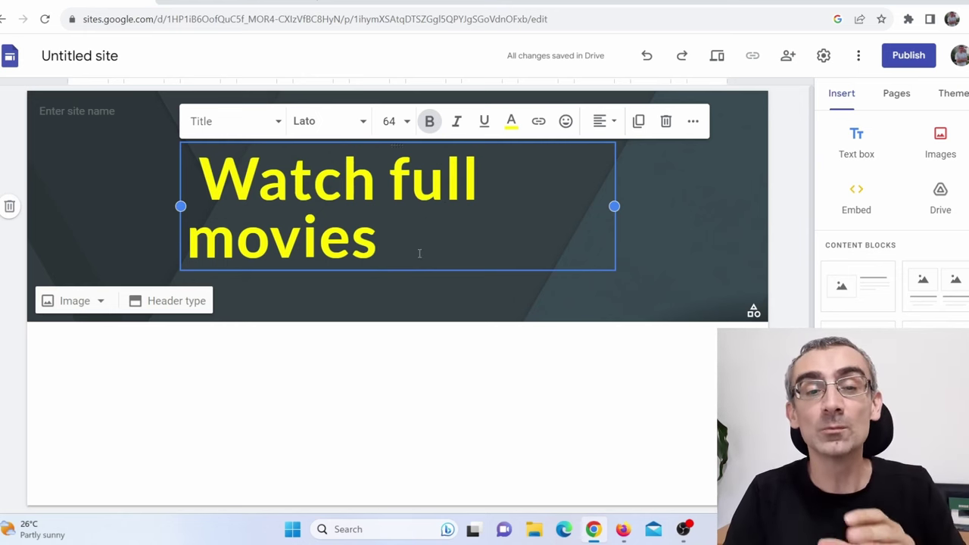
drag(386, 260, 221, 182)
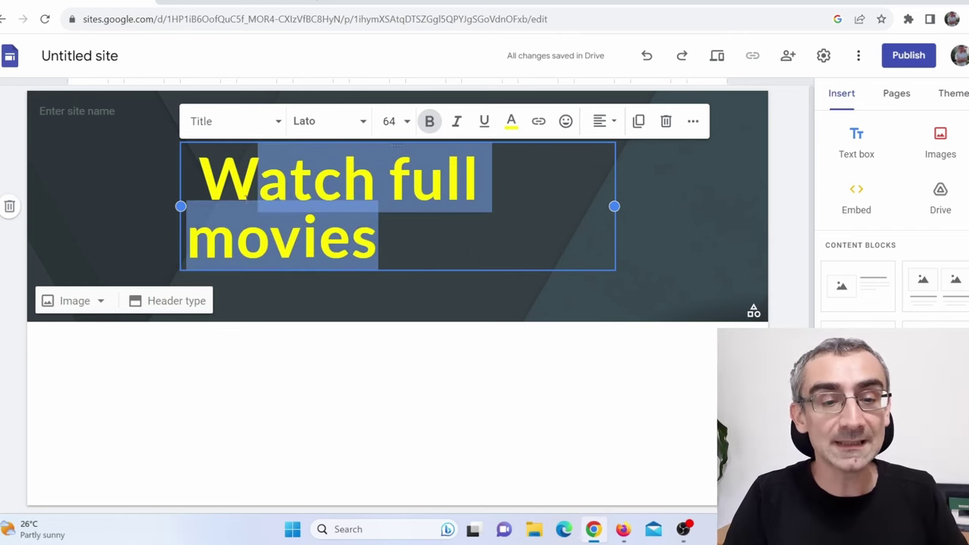
click(389, 121)
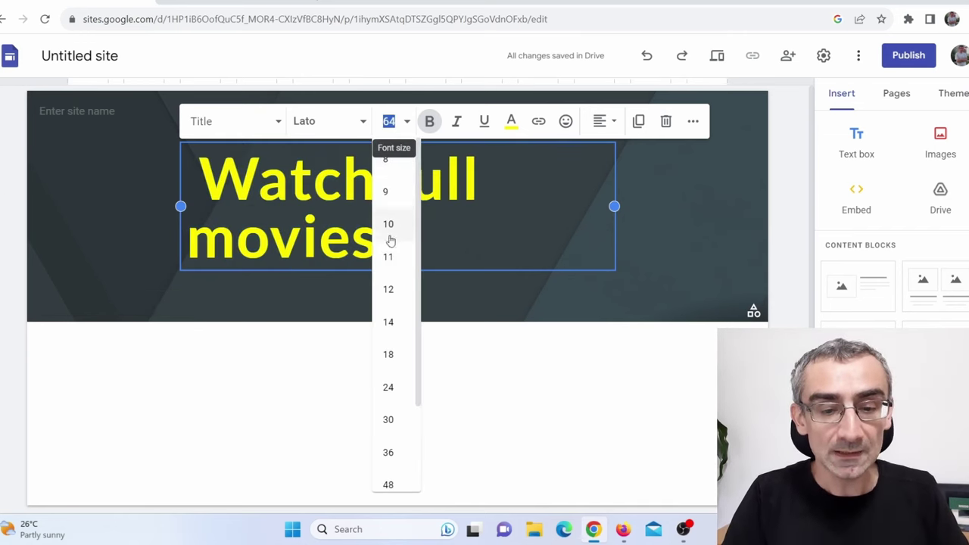
scroll(404, 345, down, 2)
click(390, 370)
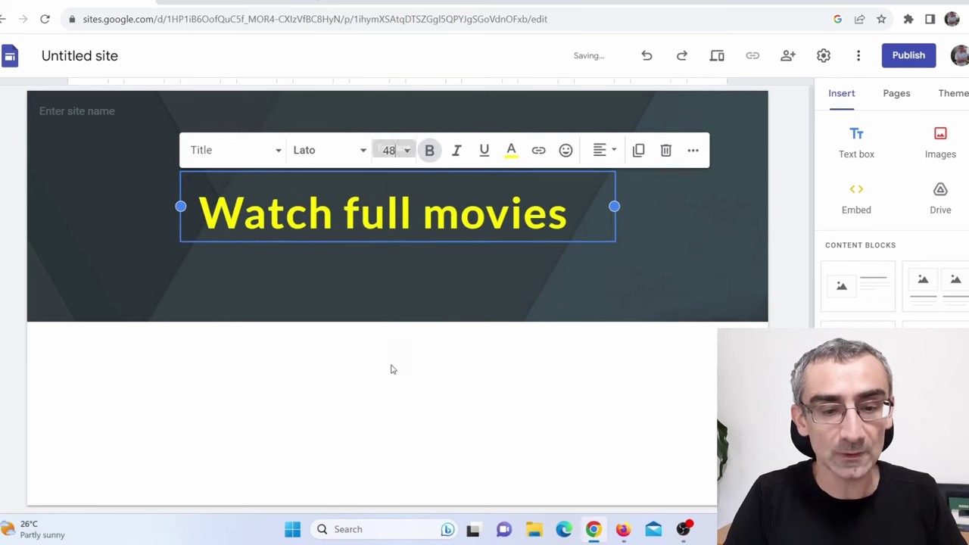
click(555, 282)
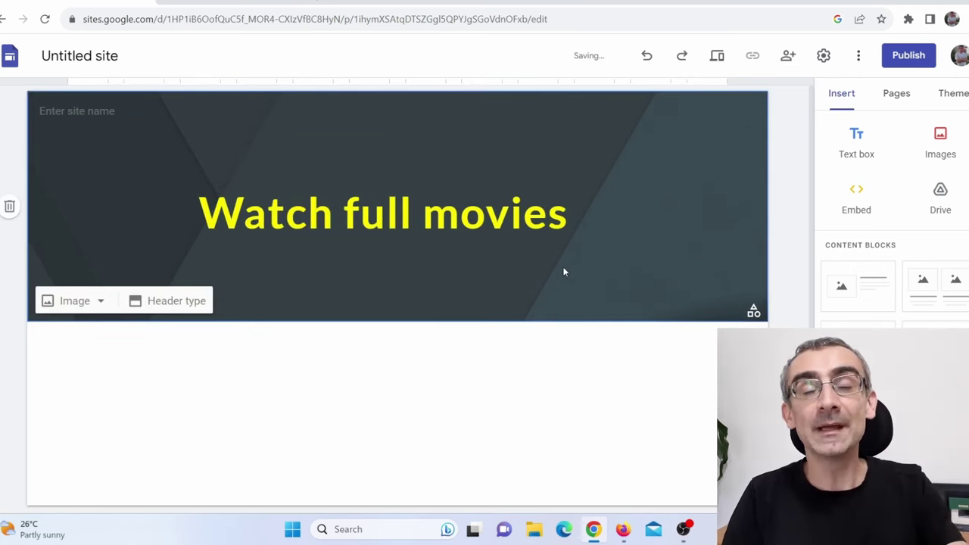
click(101, 303)
- Search images for 'movies' and set the framed Dracula posters as the header background
click(94, 376)
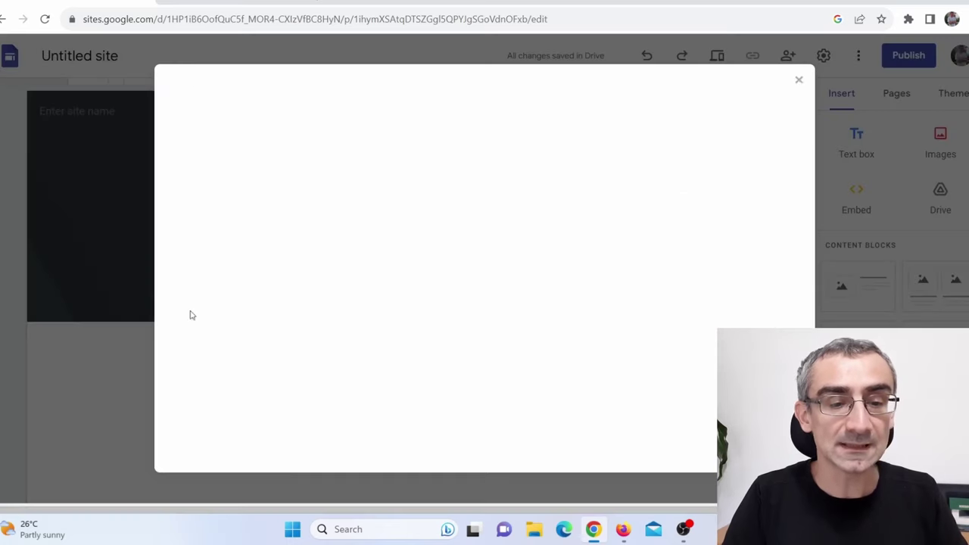
click(311, 122)
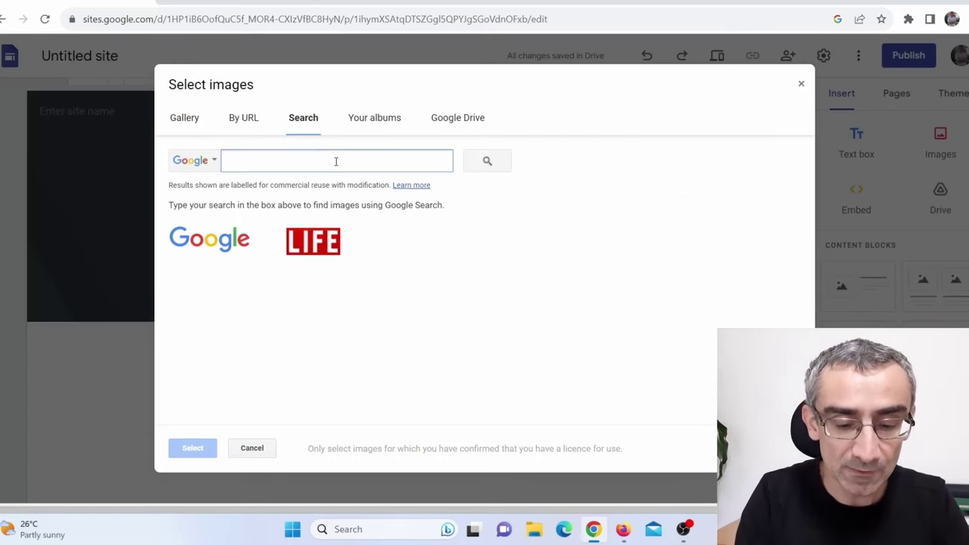
text(movies)
key(Return)
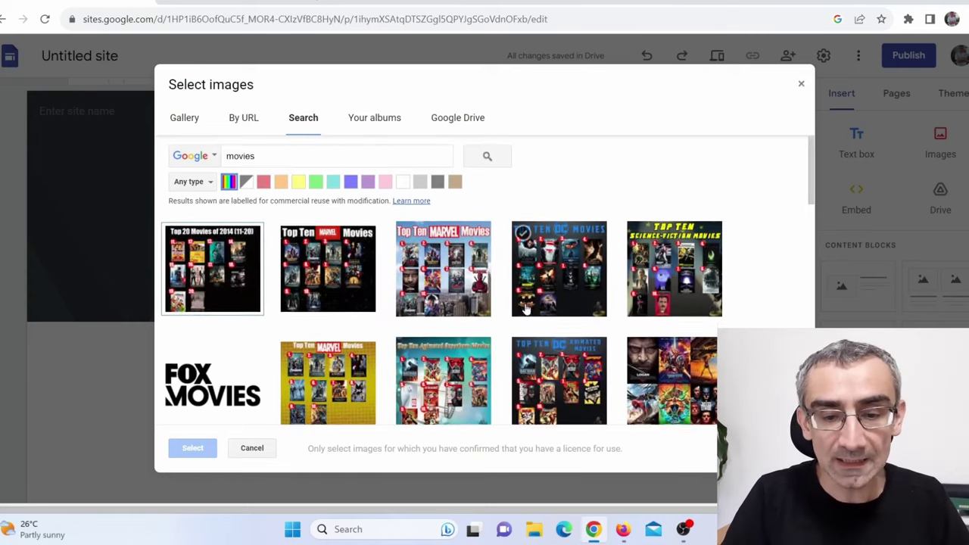
scroll(470, 295, down, 5)
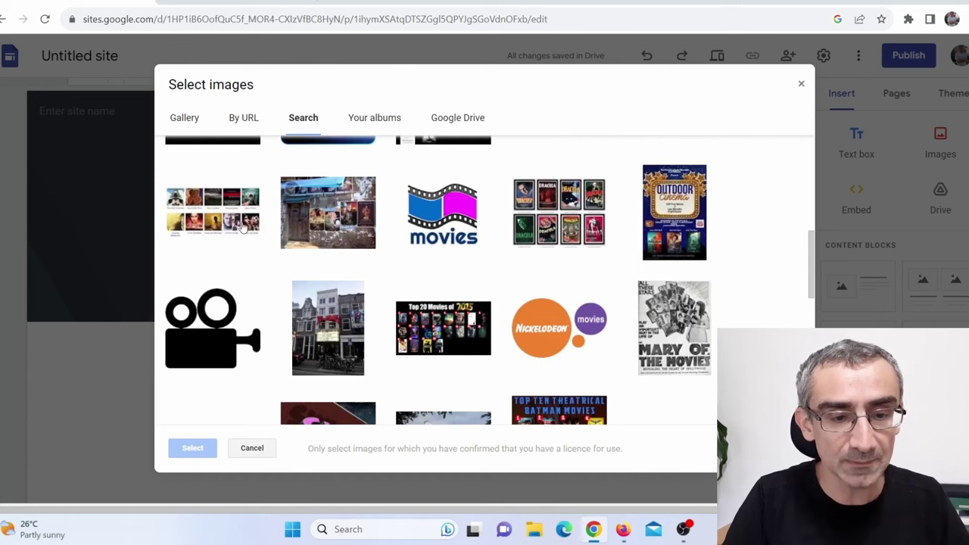
click(242, 227)
click(581, 216)
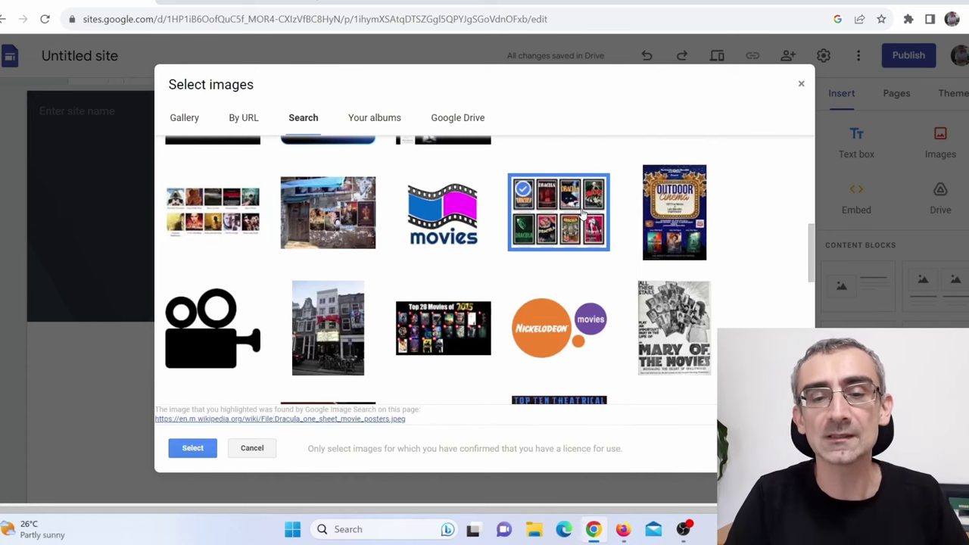
click(192, 448)
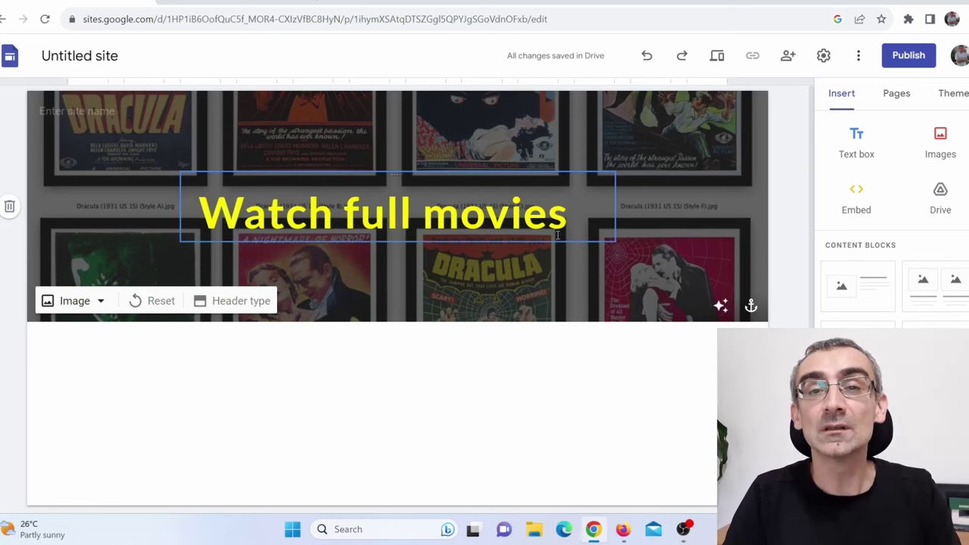
- Change the 'Watch full movies' title text colour from yellow to white
drag(569, 216, 206, 250)
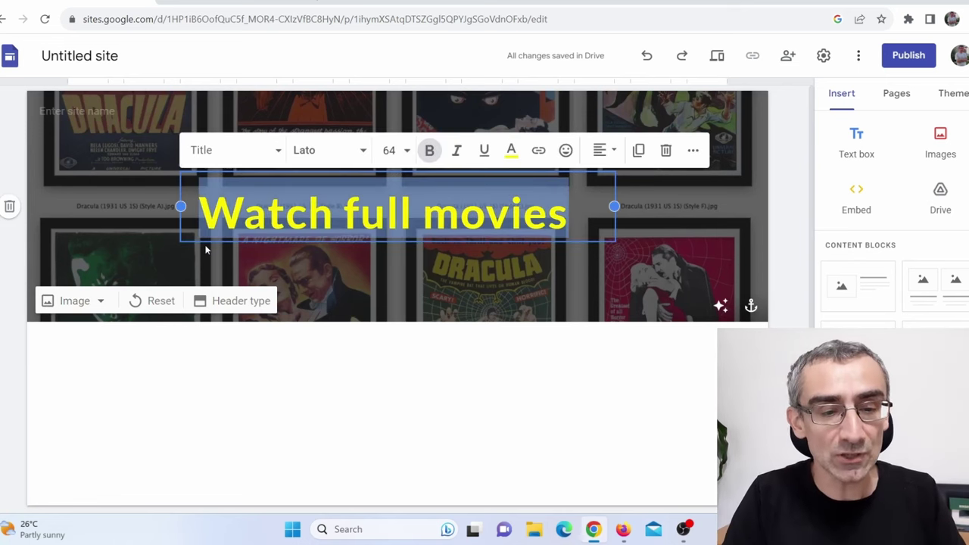
click(206, 249)
drag(568, 215, 198, 216)
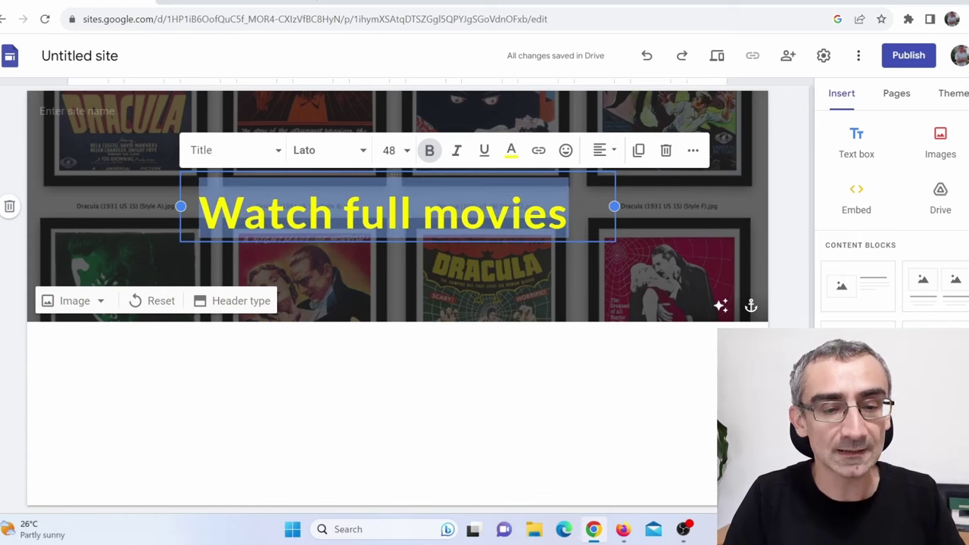
click(512, 151)
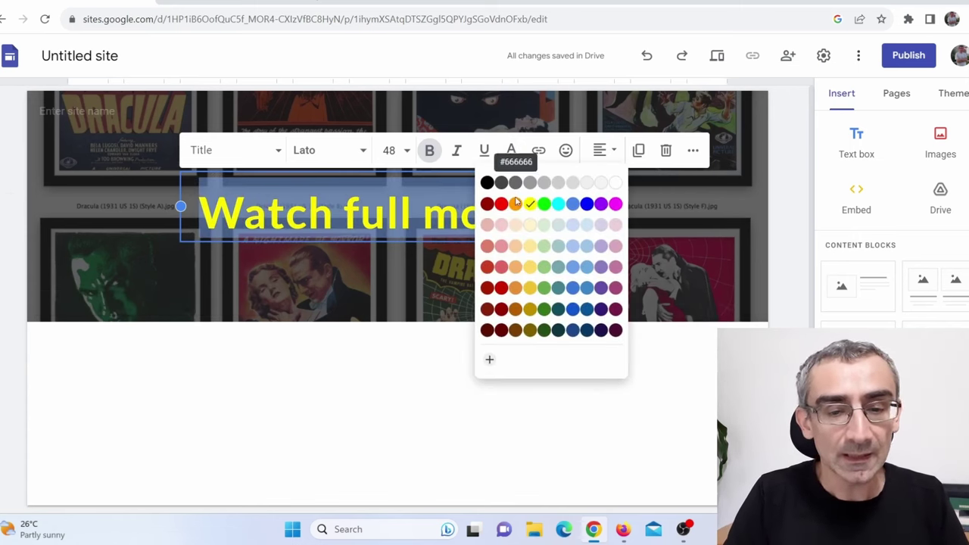
click(616, 181)
click(480, 263)
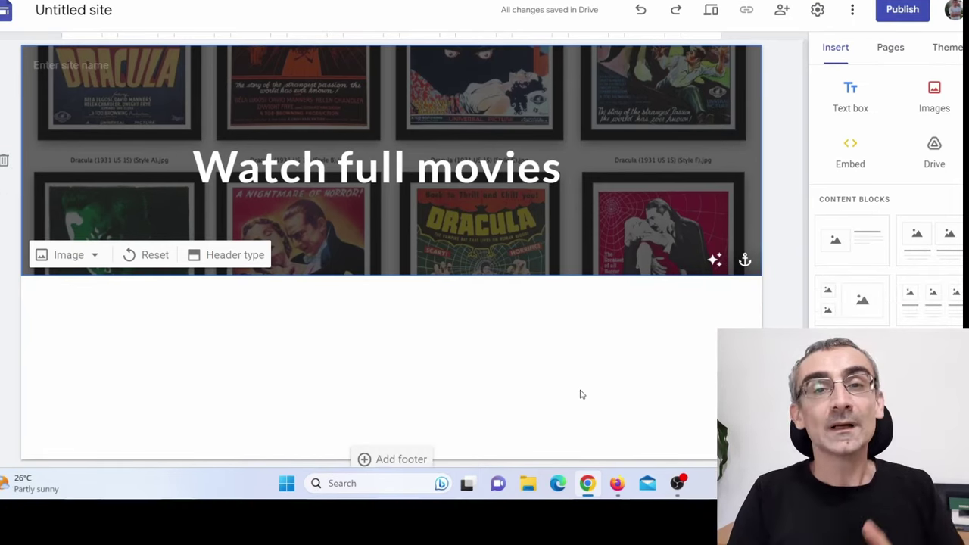
- Search YouTube for 'full movie' and open the THE WITCH watch page
click(621, 488)
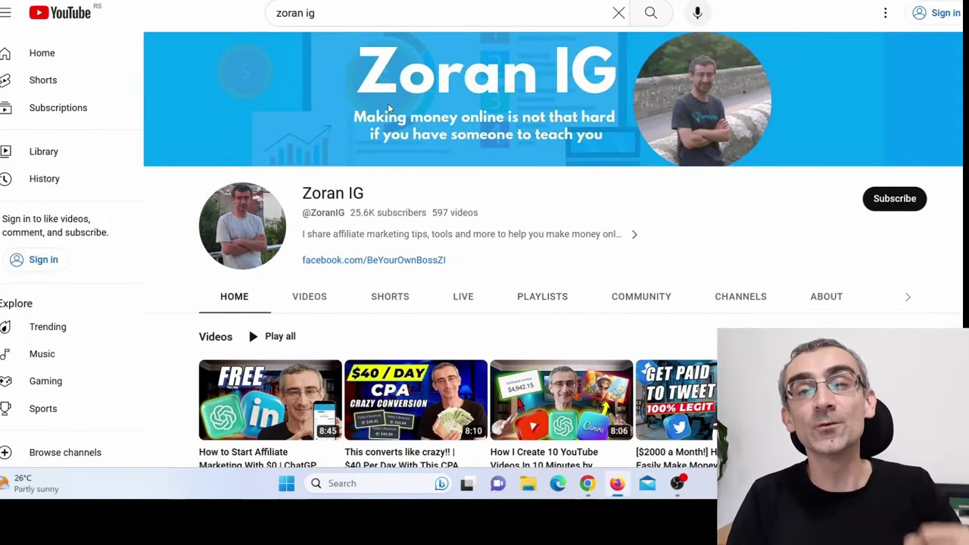
triple_click(288, 13)
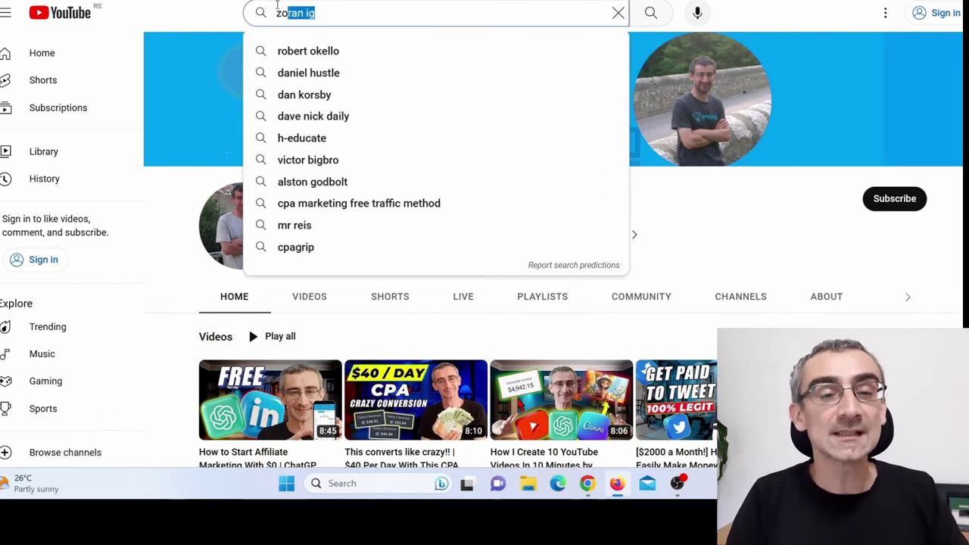
text(full movie)
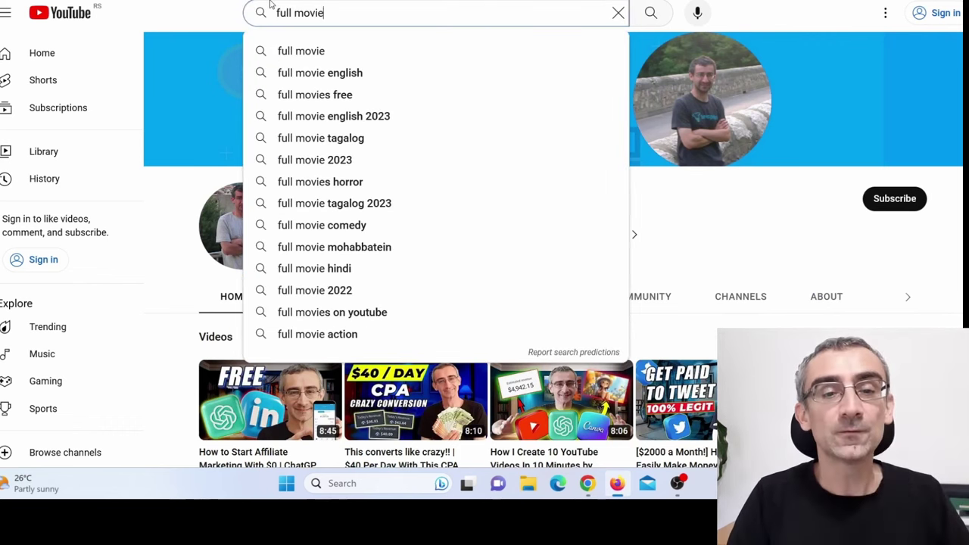
key(Return)
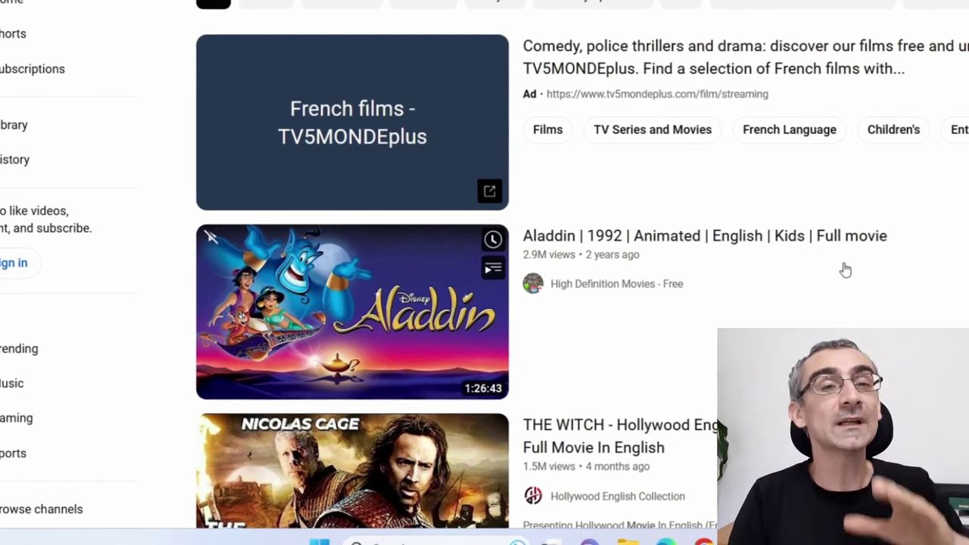
scroll(833, 288, down, 4)
mouse_move(567, 166)
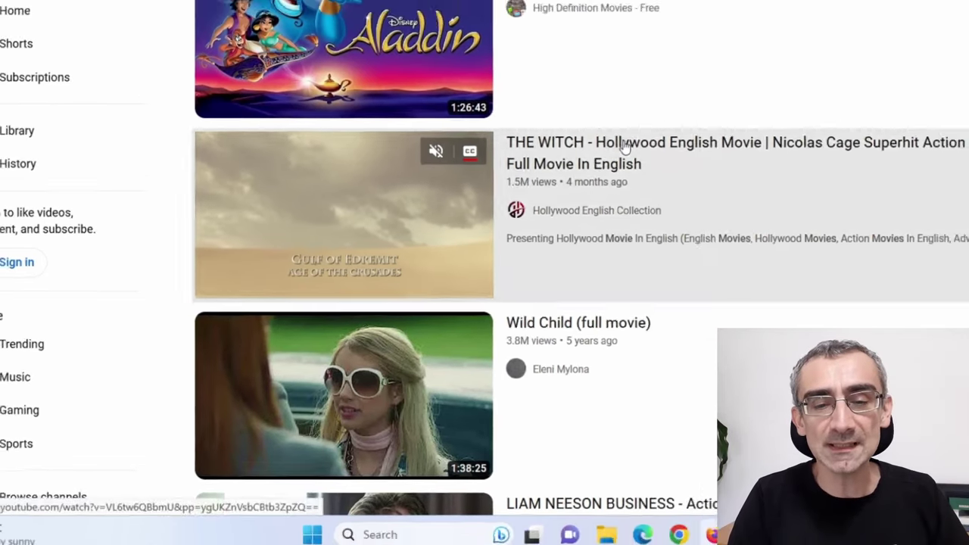
click(628, 143)
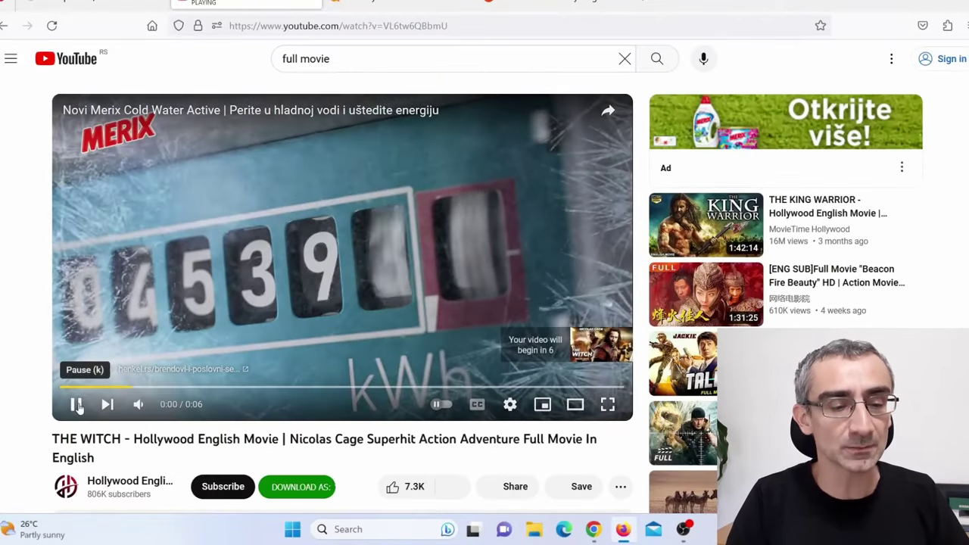
- Pause the ad and select the movie name 'THE WITCH' from the video title
click(75, 403)
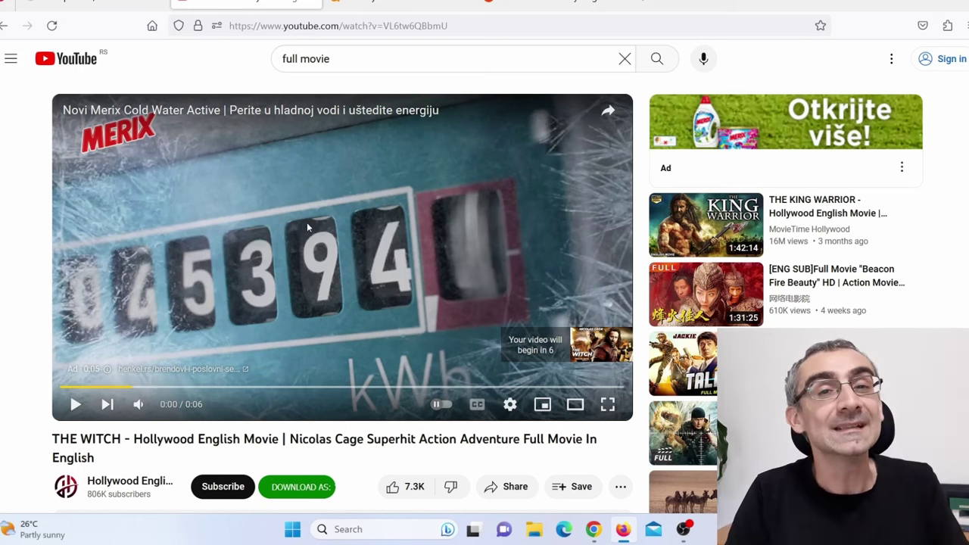
scroll(162, 369, down, 3)
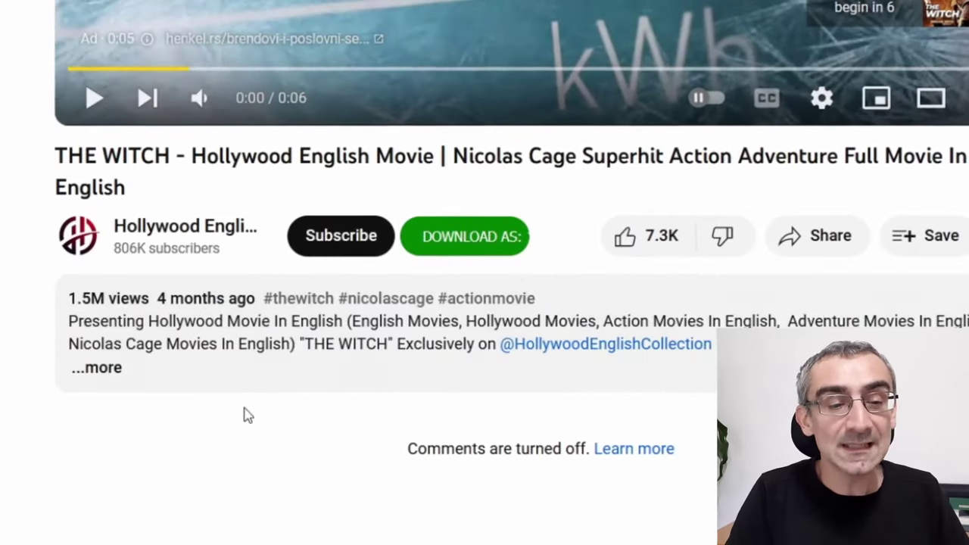
drag(66, 300, 716, 345)
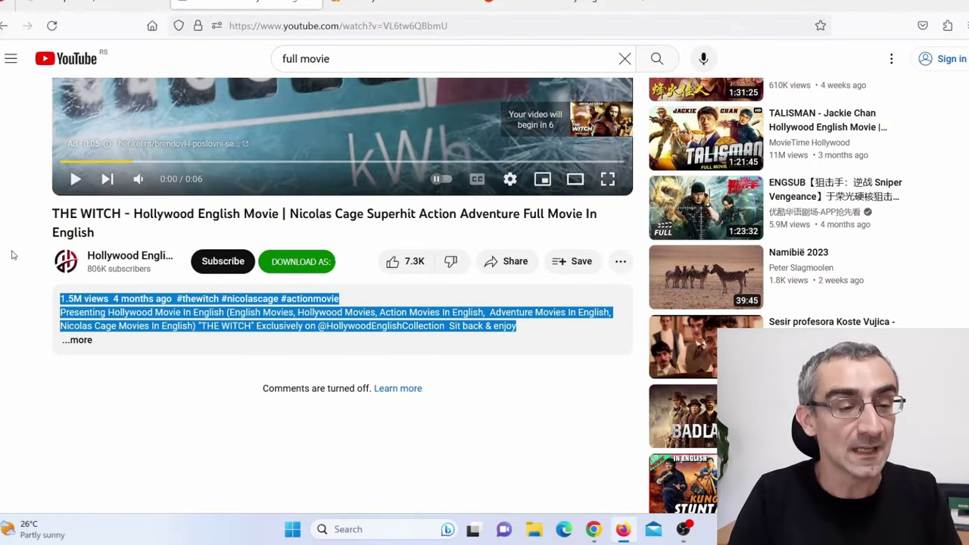
drag(53, 214, 121, 214)
key(ctrl+c)
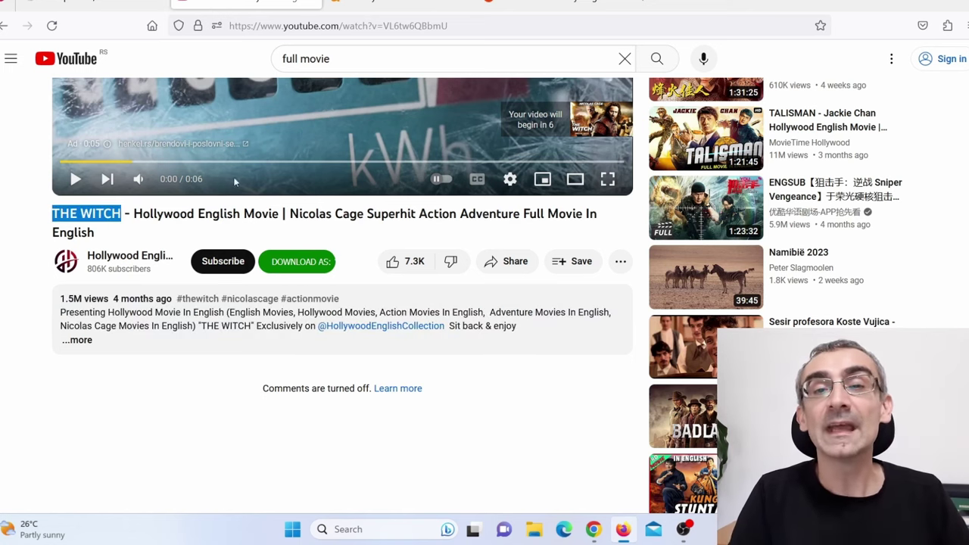
click(384, 3)
- Look up Ahrefs keyword ideas for 'THE WITCH' and note the witch movie's search volume
click(206, 317)
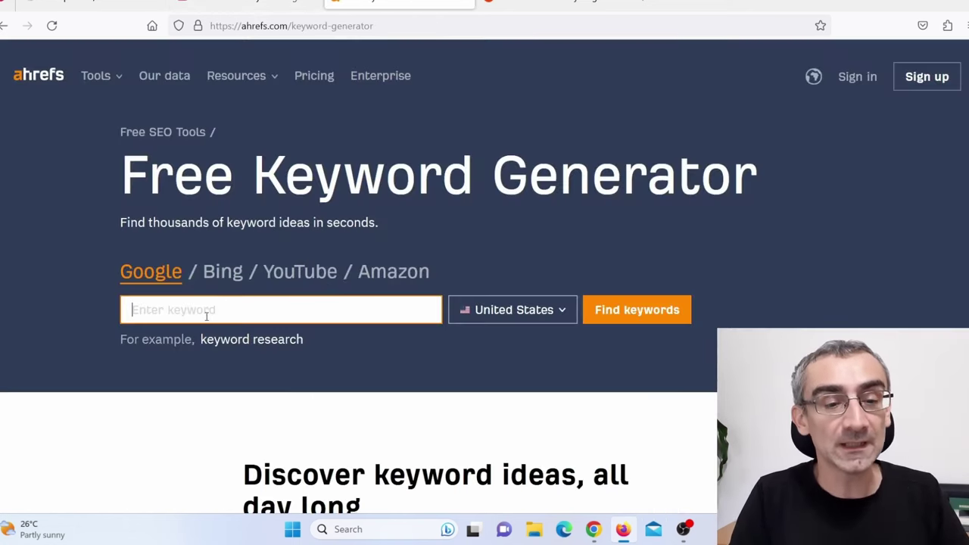
key(ctrl+v)
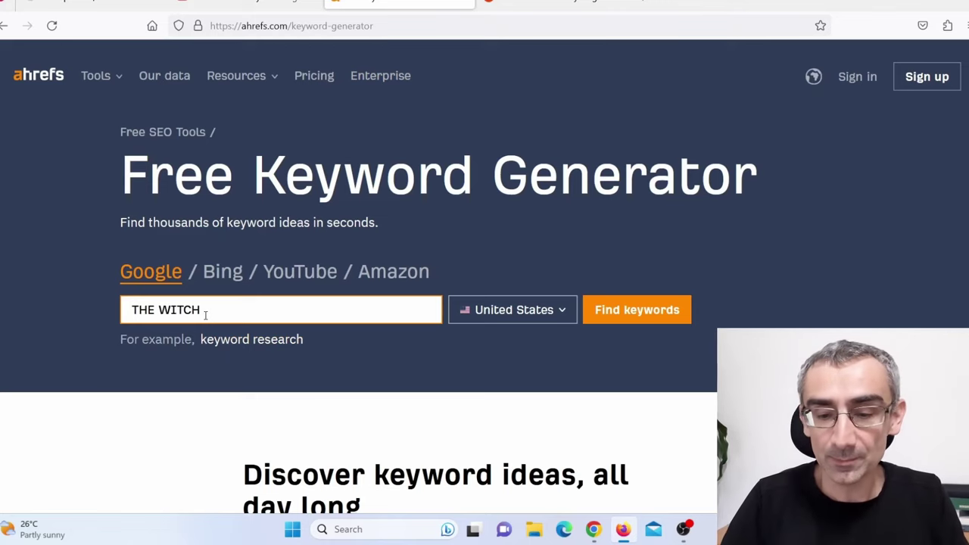
key(Return)
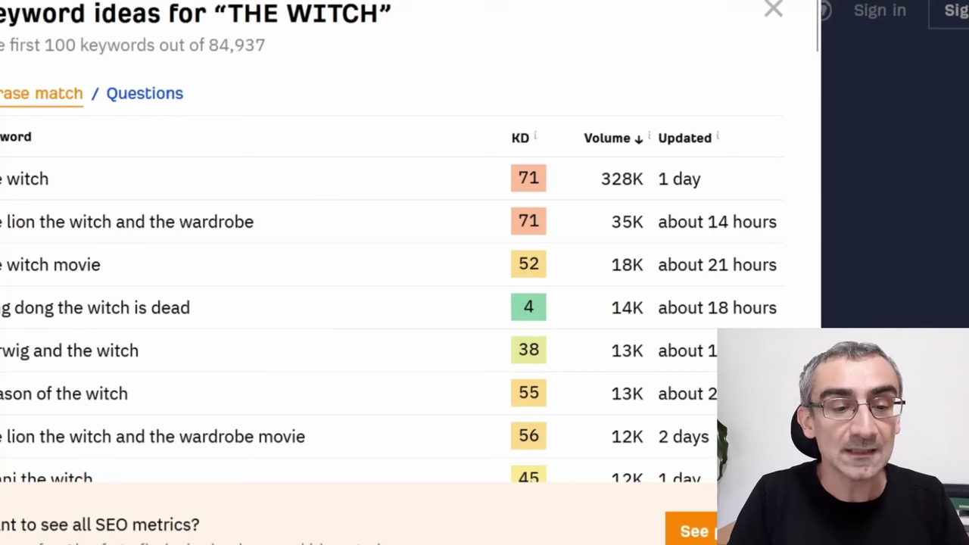
drag(1, 264, 111, 269)
drag(618, 265, 671, 264)
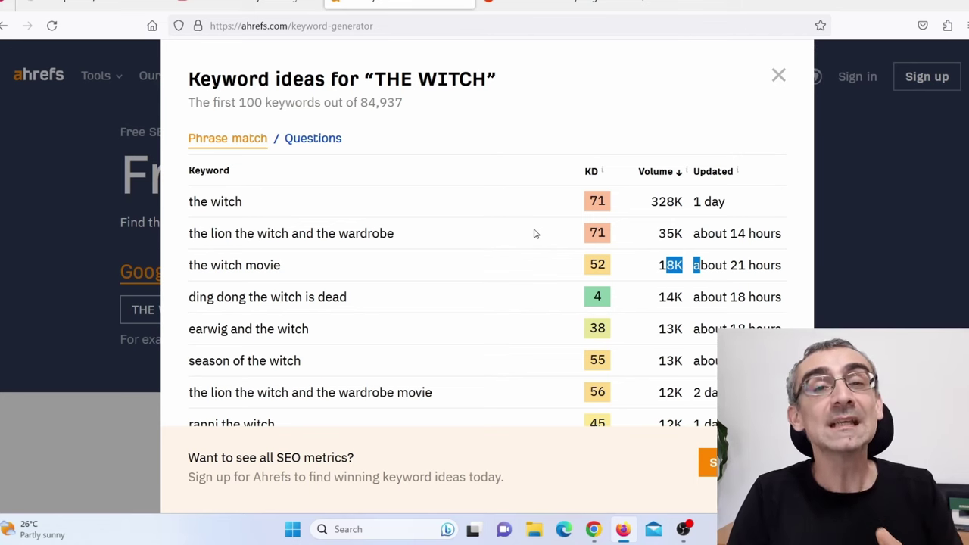
click(246, 4)
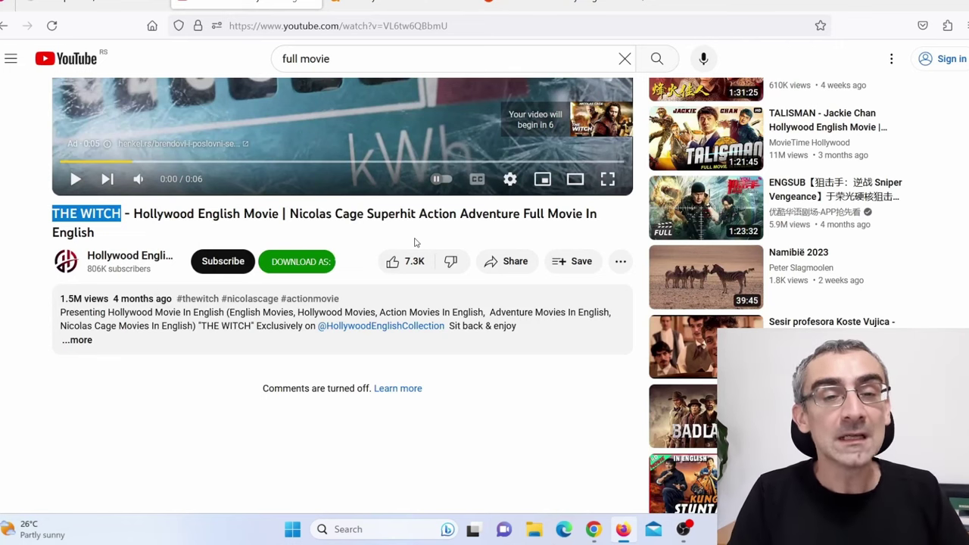
- Save a CPAGrip URL locker with THE WITCH's YouTube address as the Locked URL
click(362, 25)
key(ctrl+c)
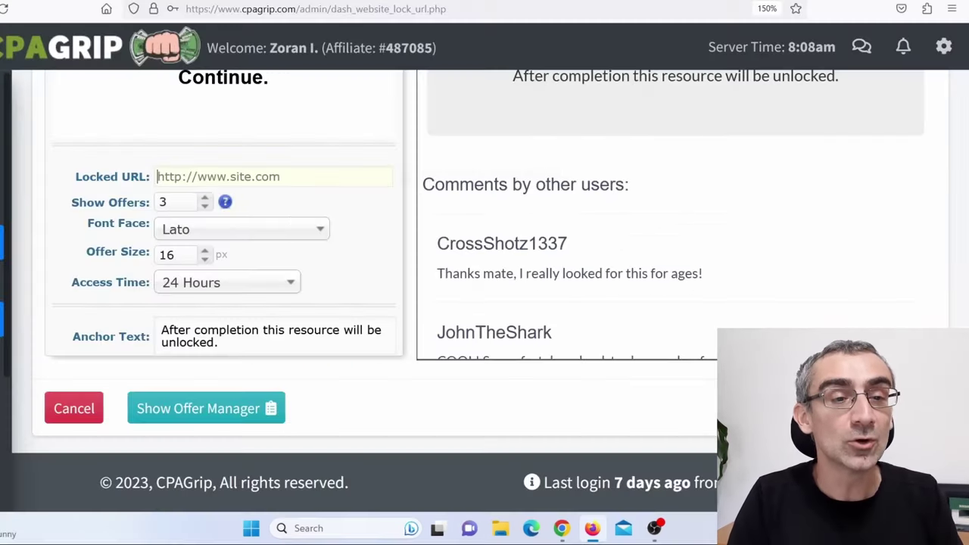
click(289, 178)
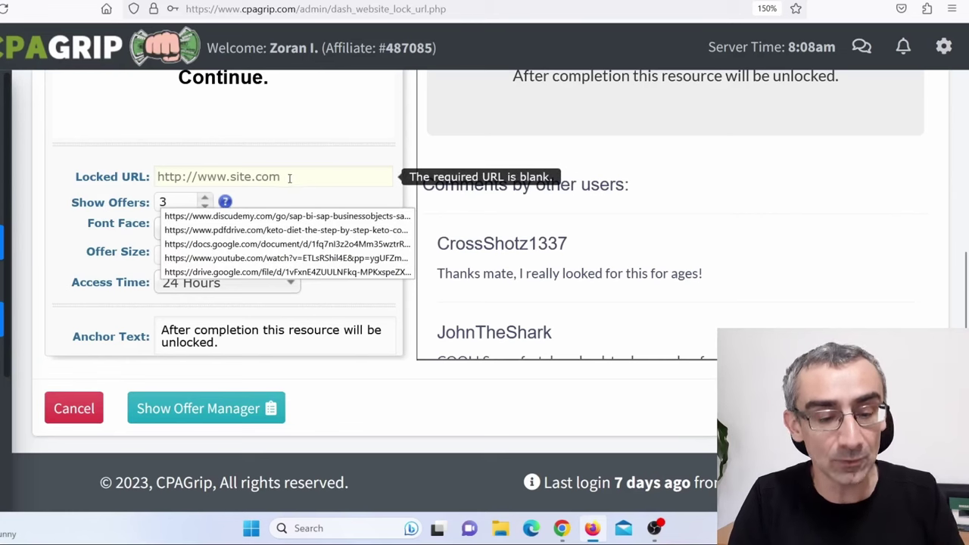
key(ctrl+v)
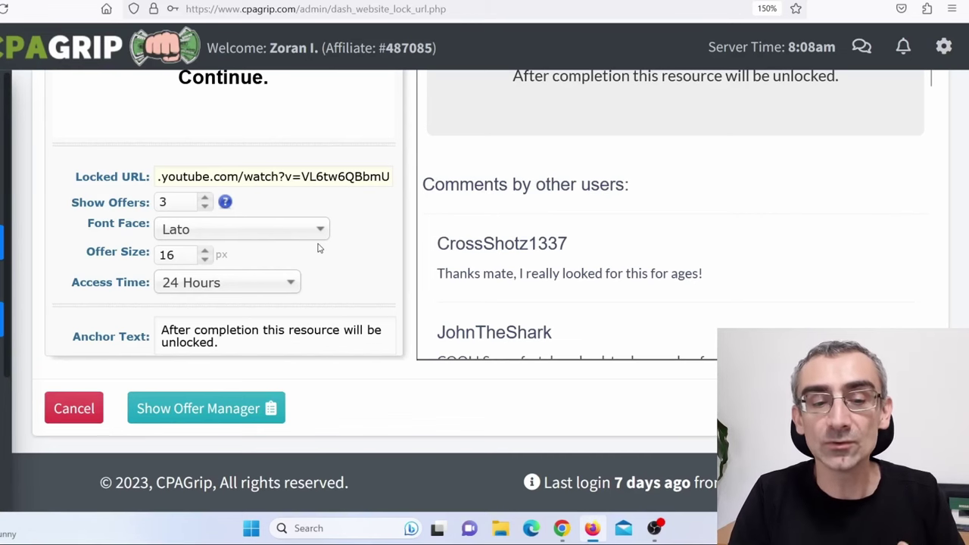
key(Return)
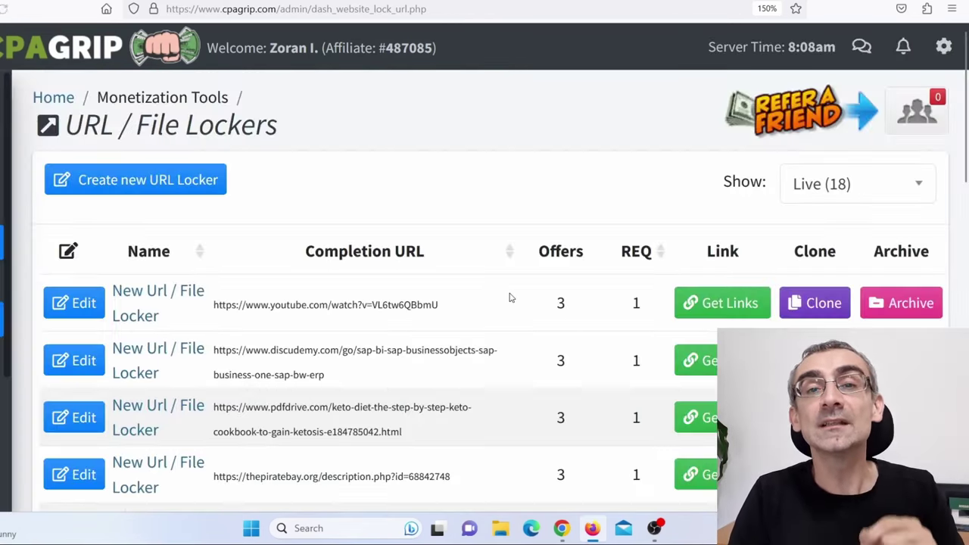
click(721, 306)
drag(535, 309, 234, 318)
key(ctrl+c)
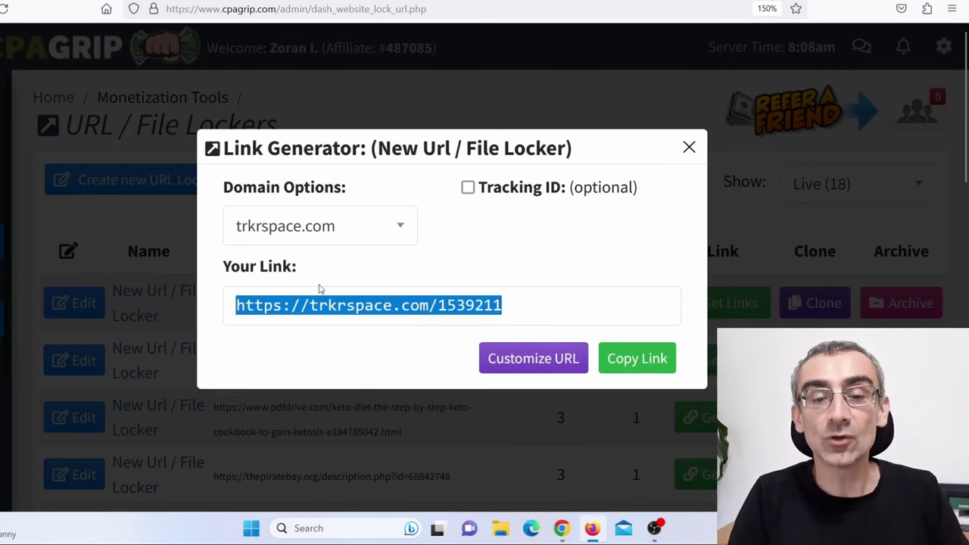
click(349, 519)
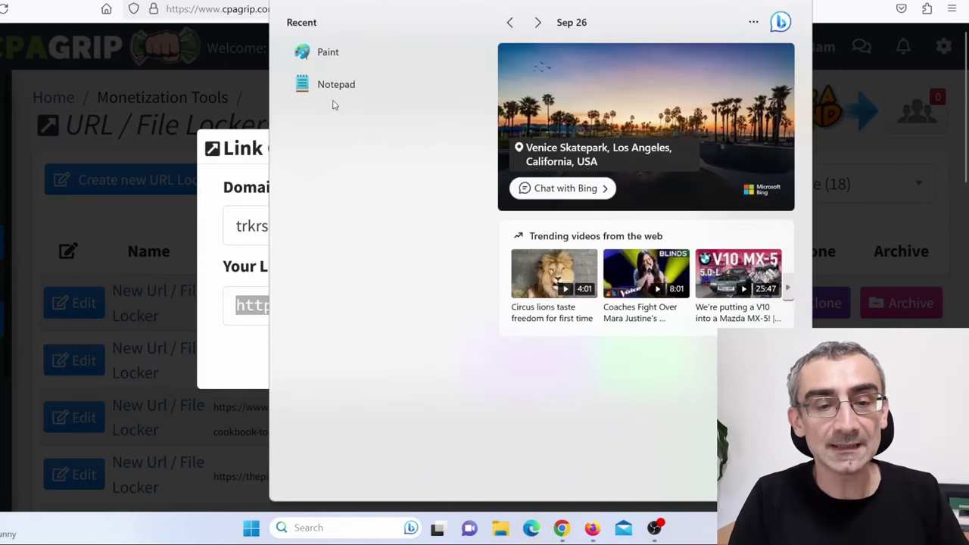
key(ctrl+v)
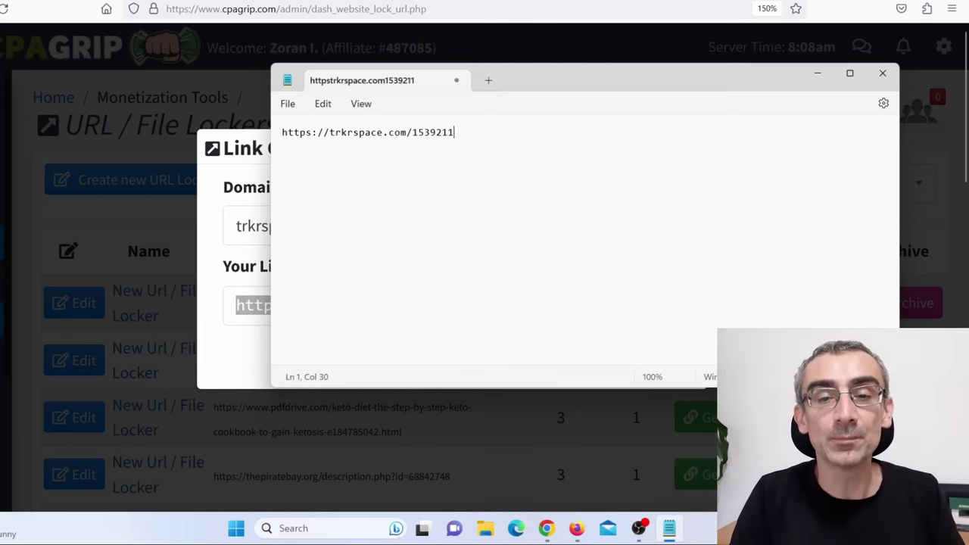
click(546, 528)
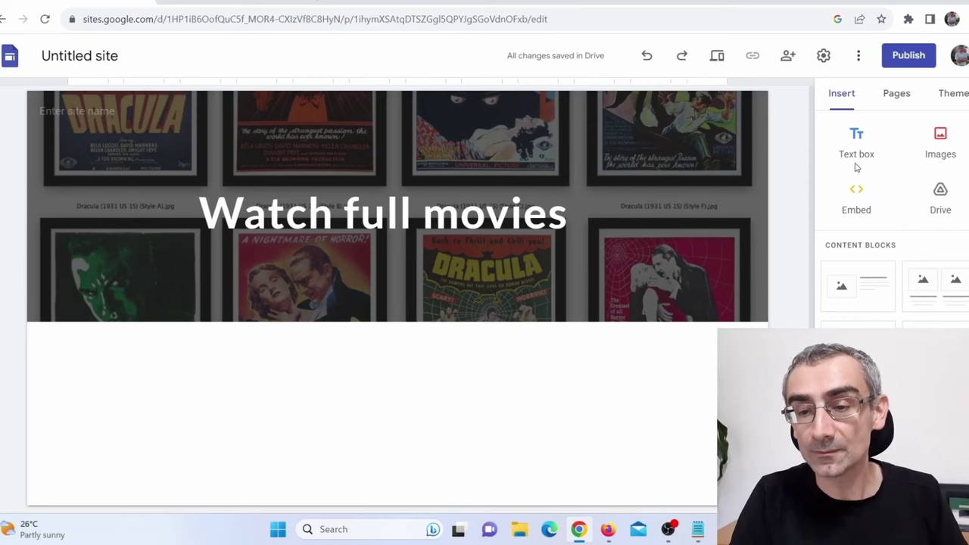
- Add an image-and-text block below the header and choose to select an image
click(842, 296)
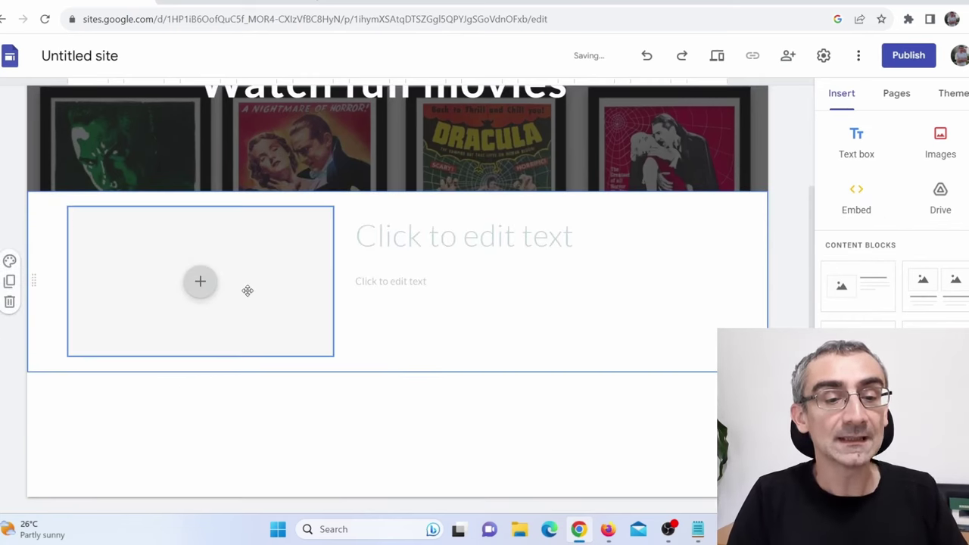
click(201, 283)
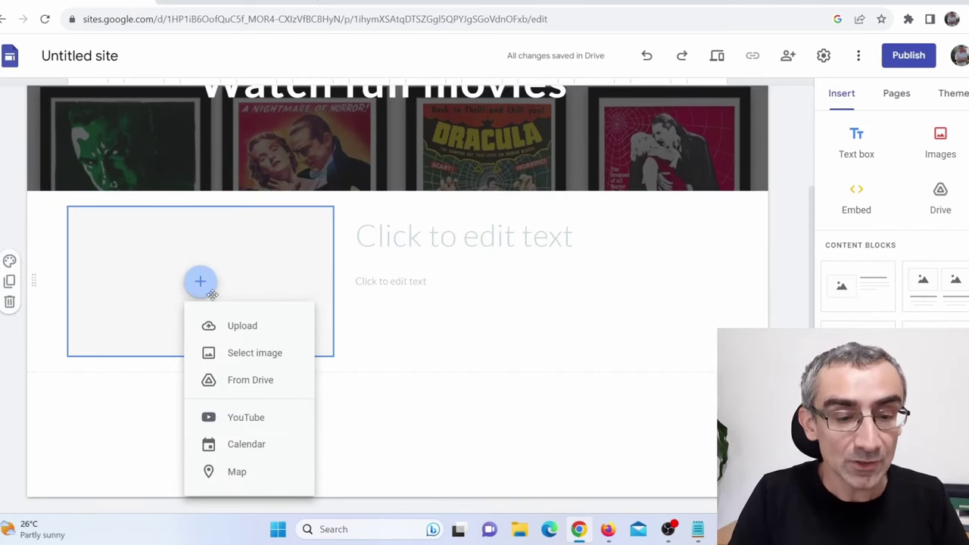
click(245, 359)
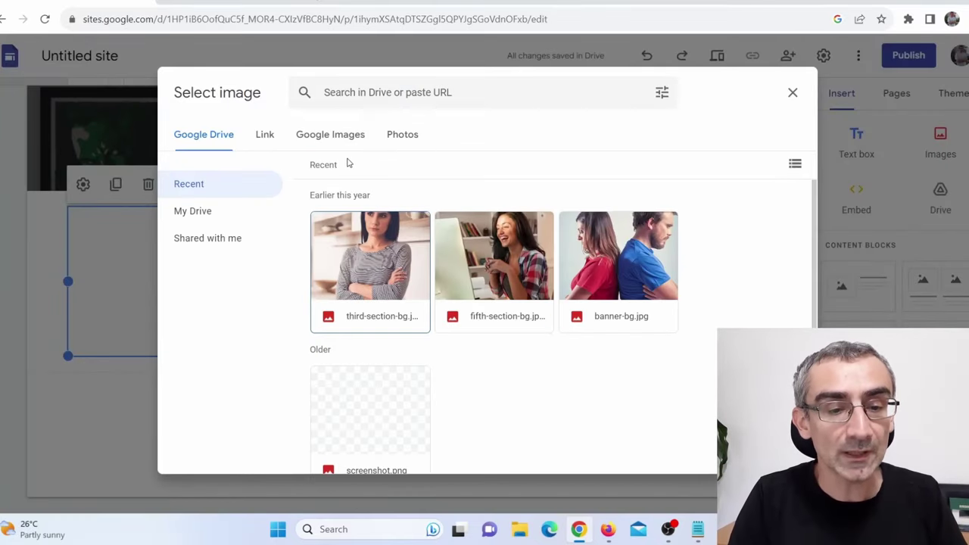
- Search Google Images for 'THE WITCH', then switch to adding an image by URL
click(336, 144)
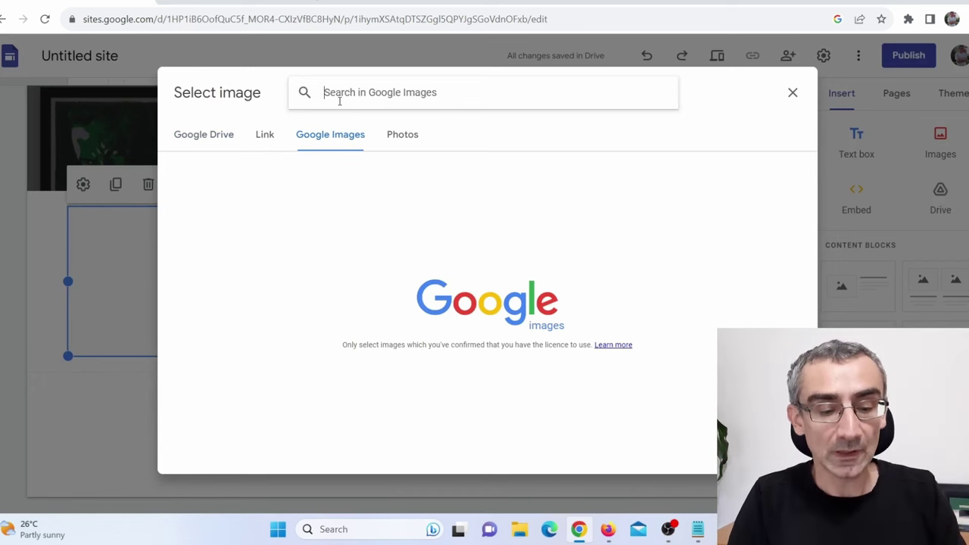
text(THE WITCH)
key(Return)
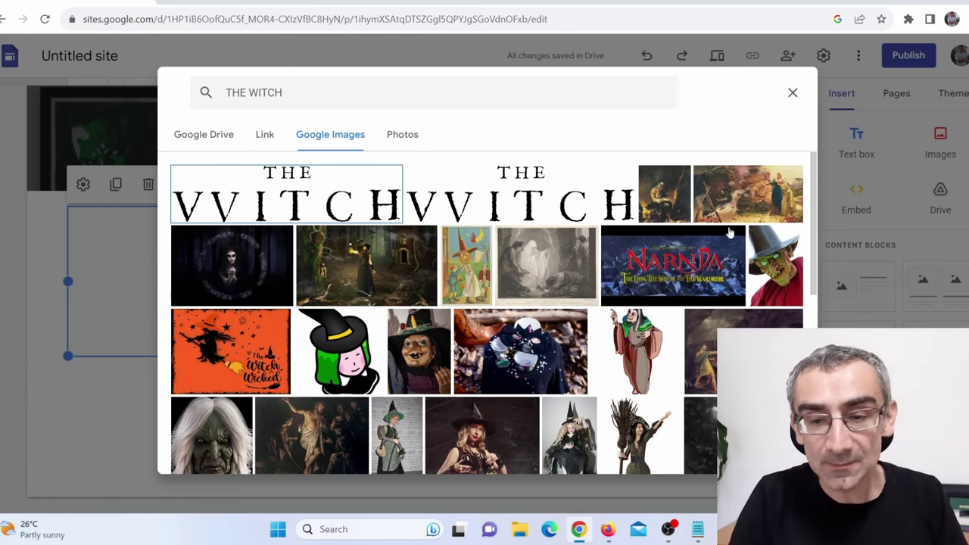
scroll(455, 325, down, 5)
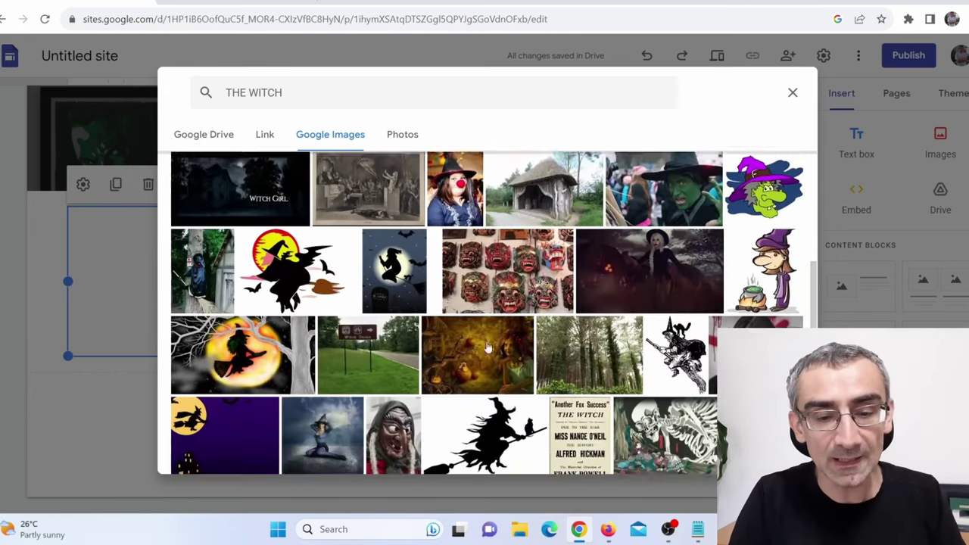
scroll(487, 347, down, 5)
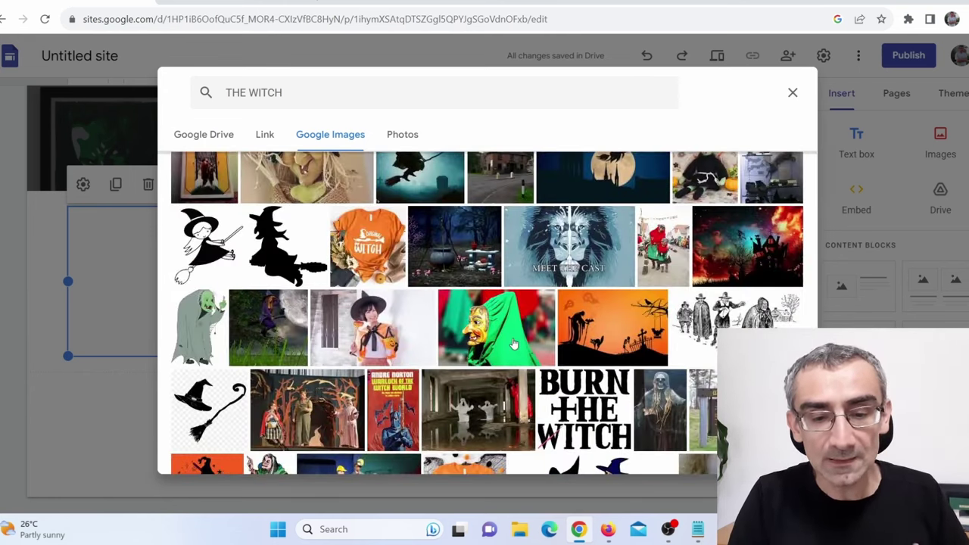
scroll(513, 344, up, 10)
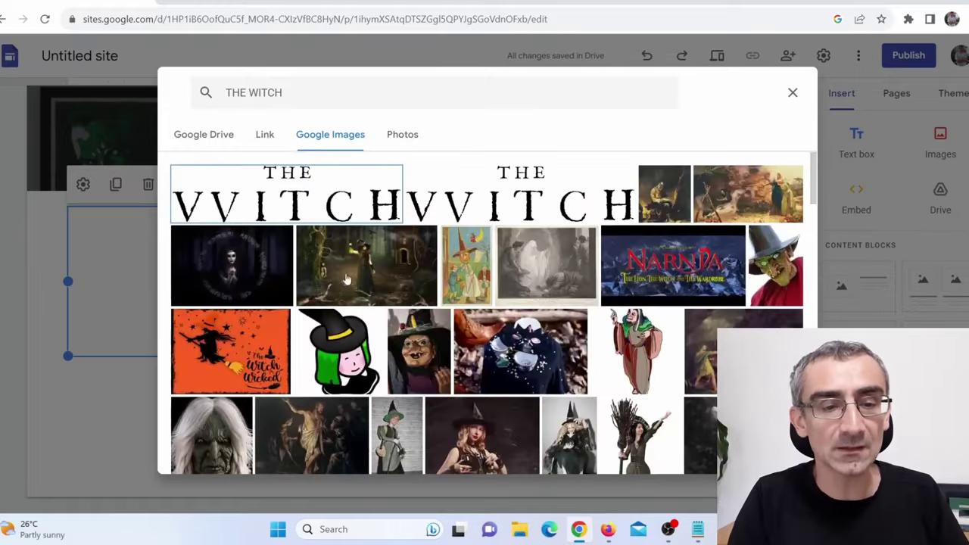
click(269, 136)
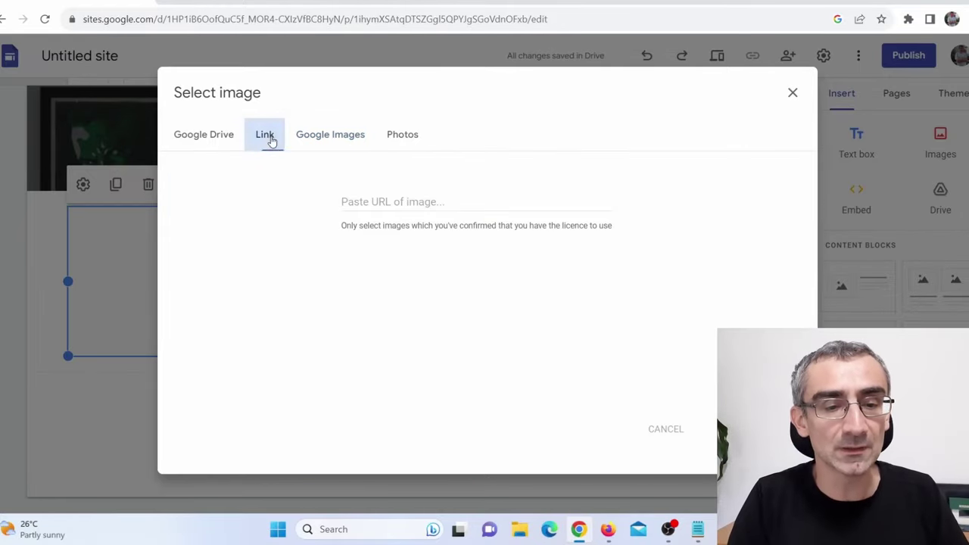
- Search Google in a new tab for 'THE WITCH' and show the image results
click(333, 2)
text(THE WITCH)
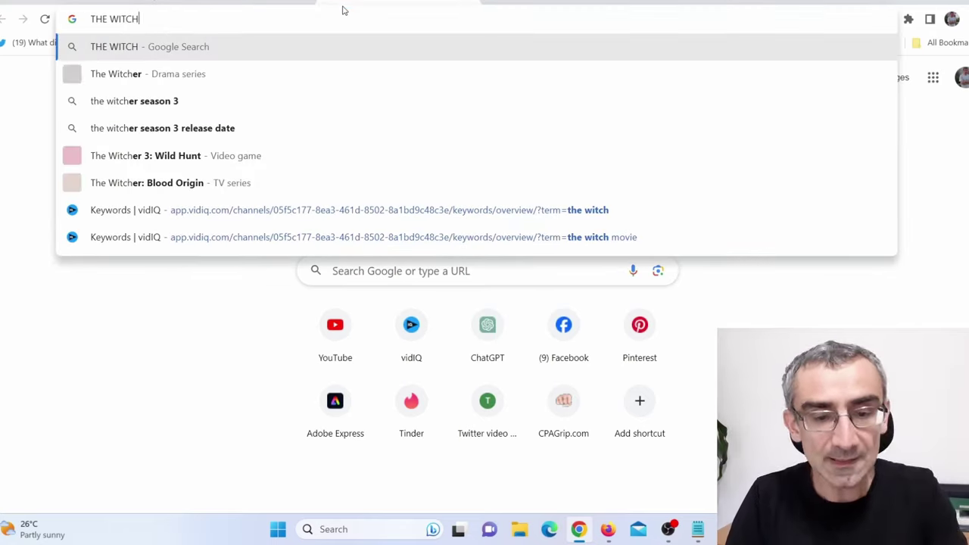
key(Return)
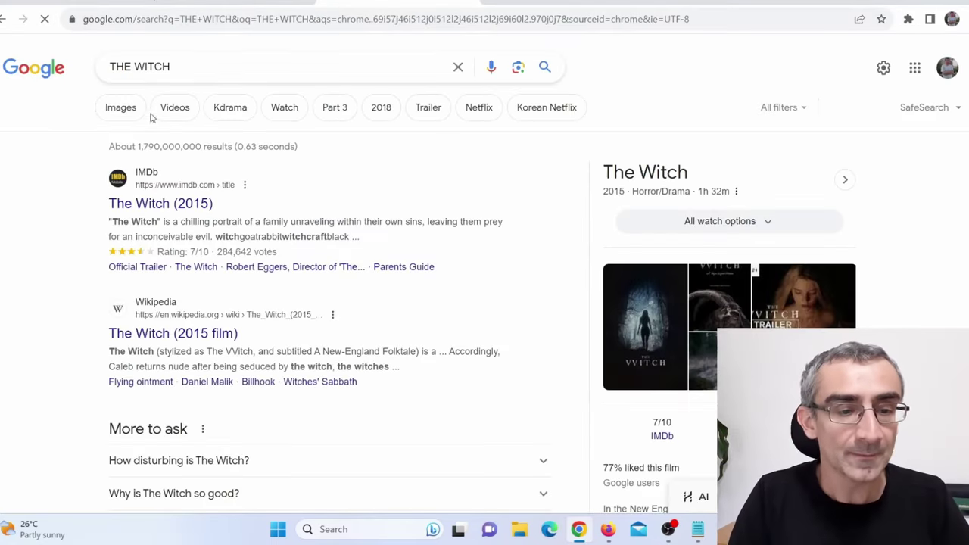
click(122, 108)
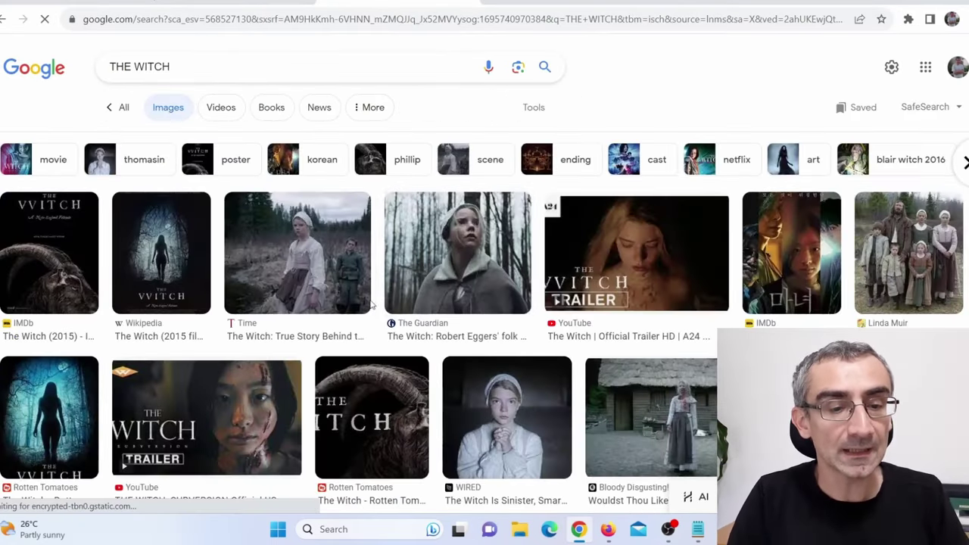
- Copy the image address of the official trailer thumbnail and return to the Sites editor
click(651, 255)
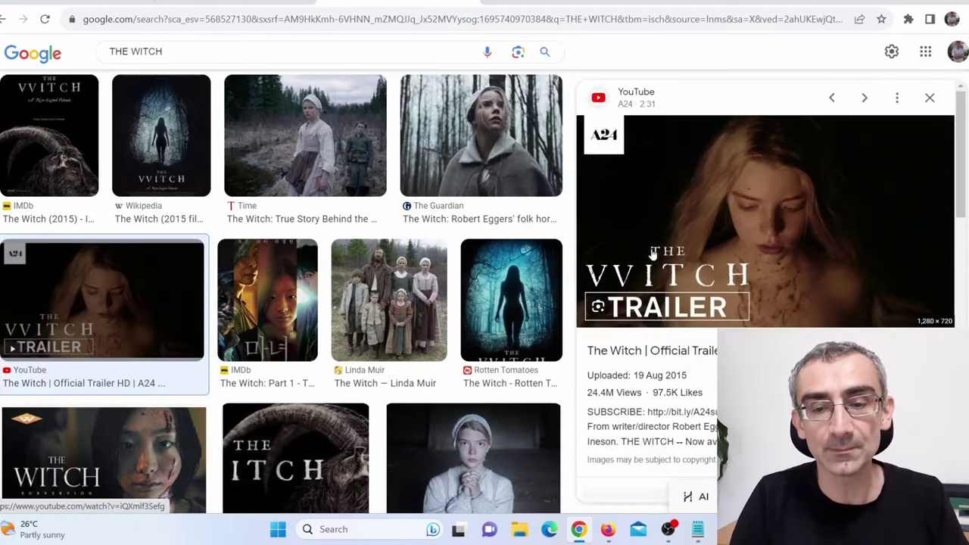
right_click(735, 223)
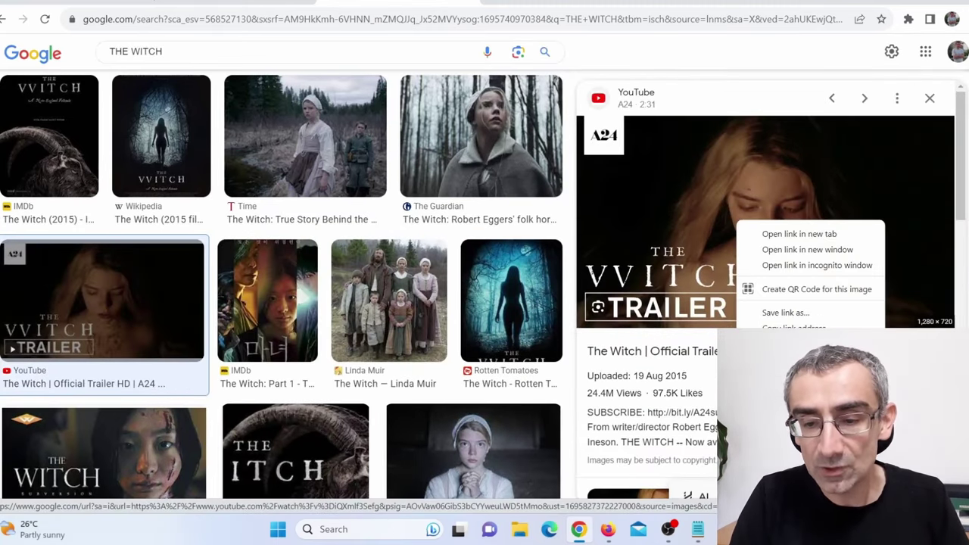
key(Escape)
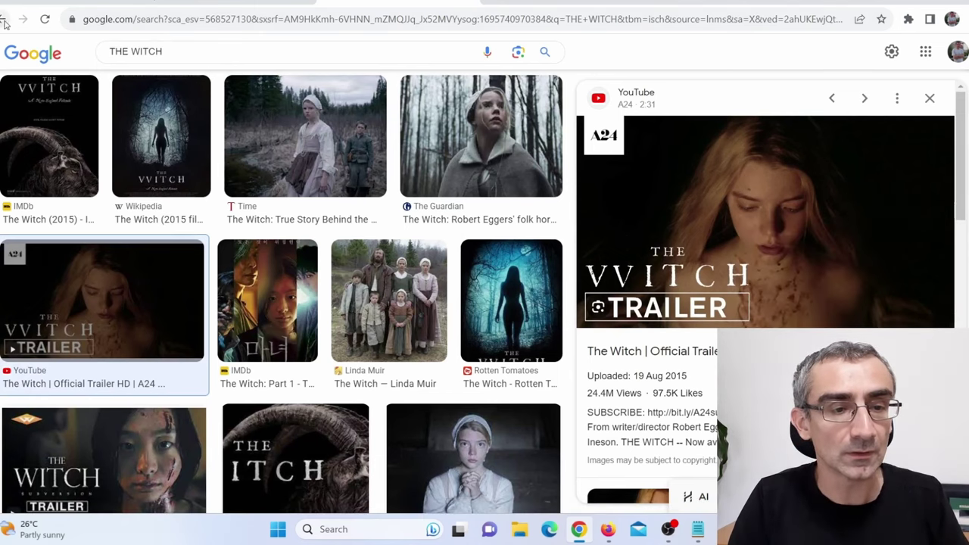
click(37, 3)
- Insert the trailer thumbnail by pasting its i.ytimg.com maxresdefault.jpg link into the image URL field
click(376, 201)
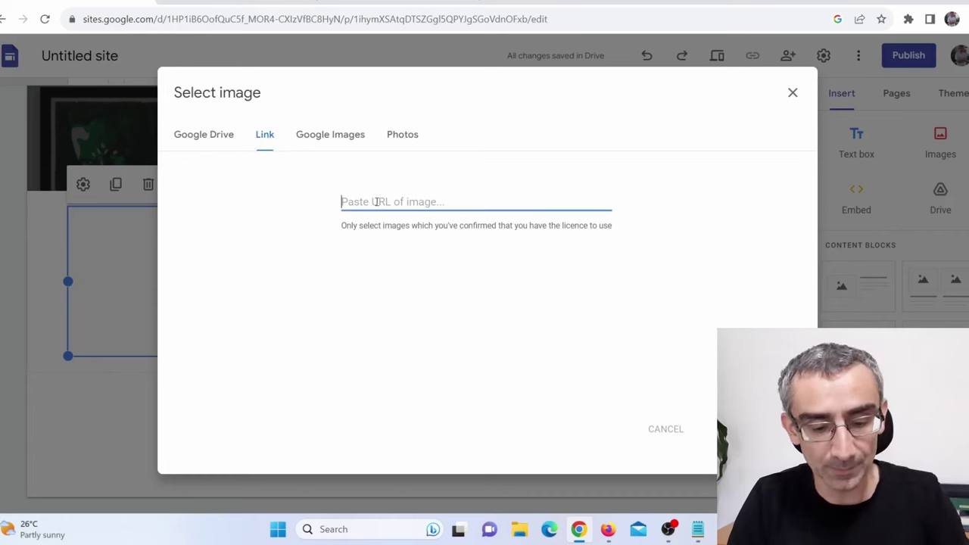
text(https://i.ytimg.com/vi/iQXmlf3Sefg/maxresdefault.jpg)
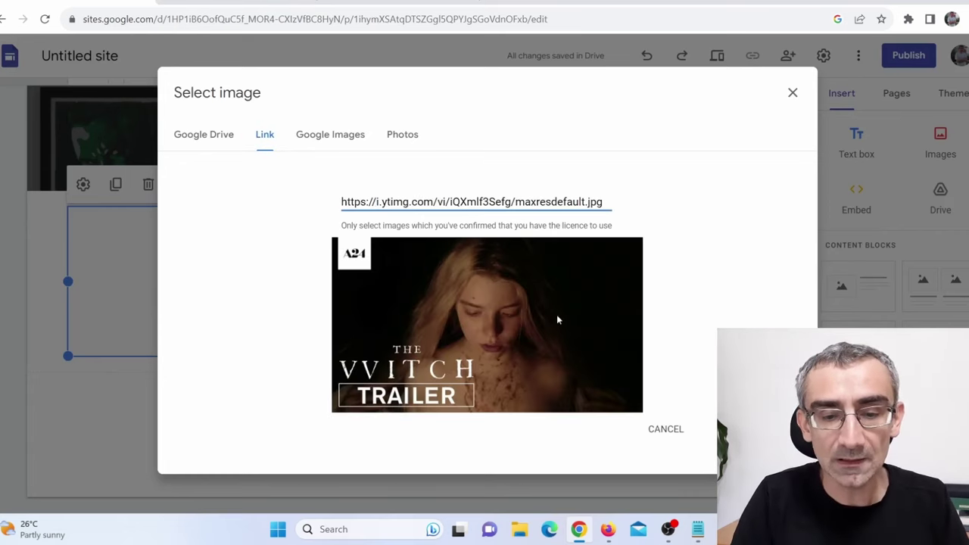
click(725, 428)
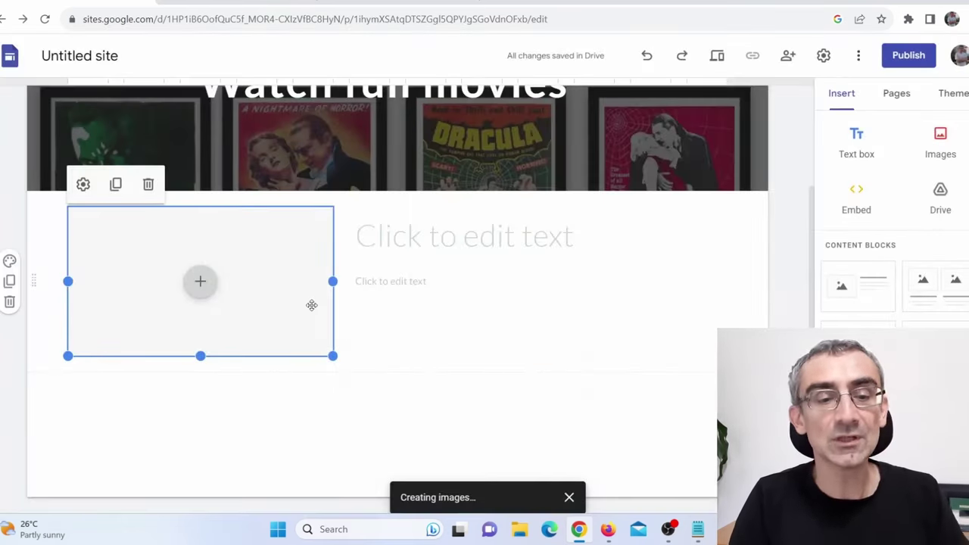